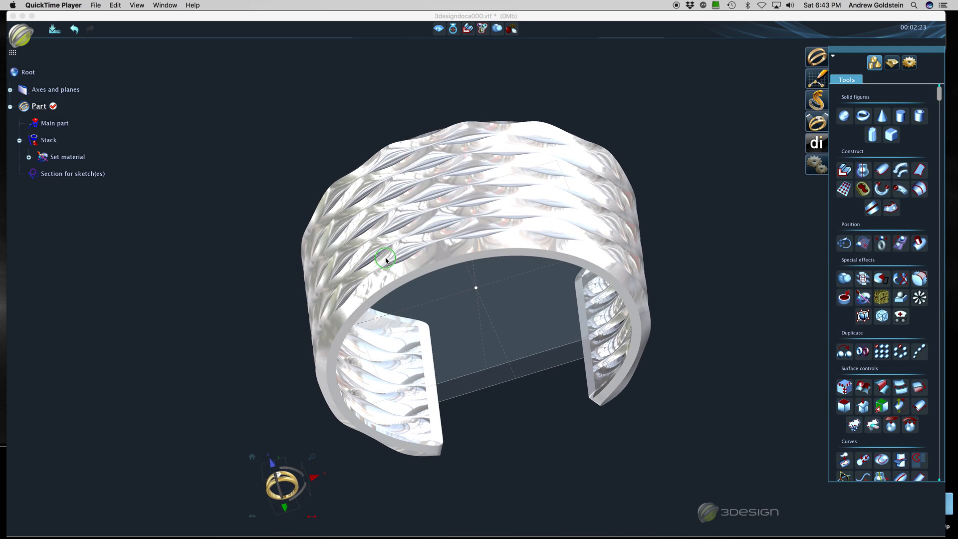
# - Hide the finished textured cuff and import the Cuffrail curve from the symbols library
pyautogui.moveTo(382, 377); pyautogui.dragTo(418, 299, button='right')
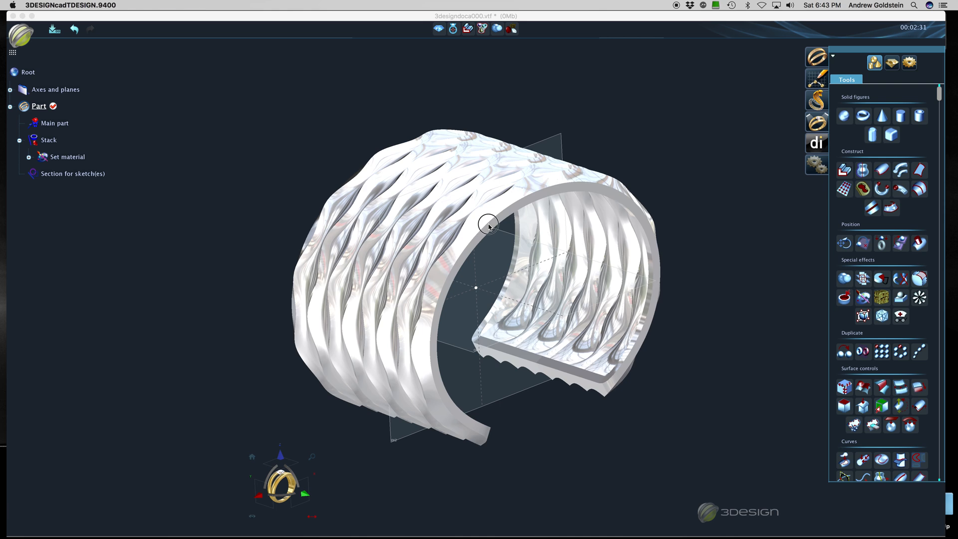
pyautogui.click(489, 226)
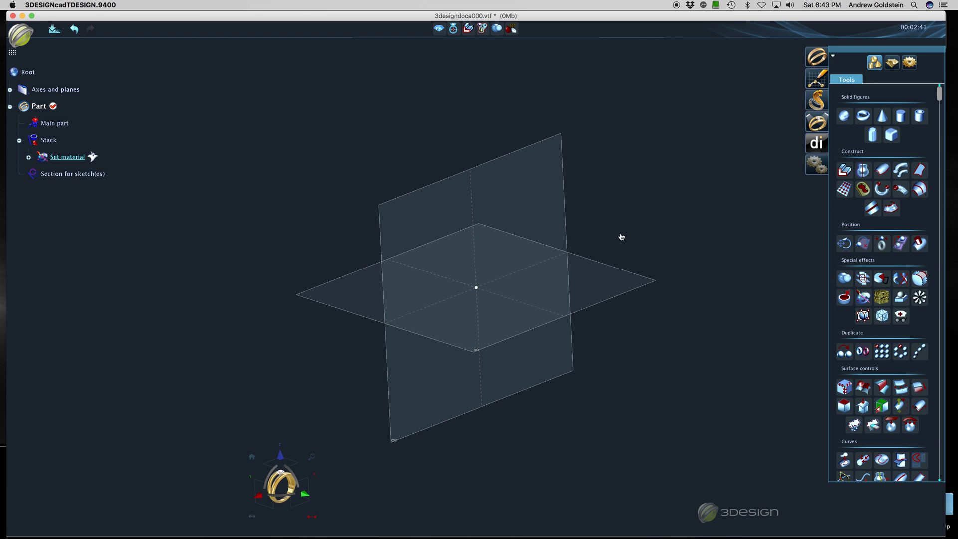
pyautogui.click(513, 30)
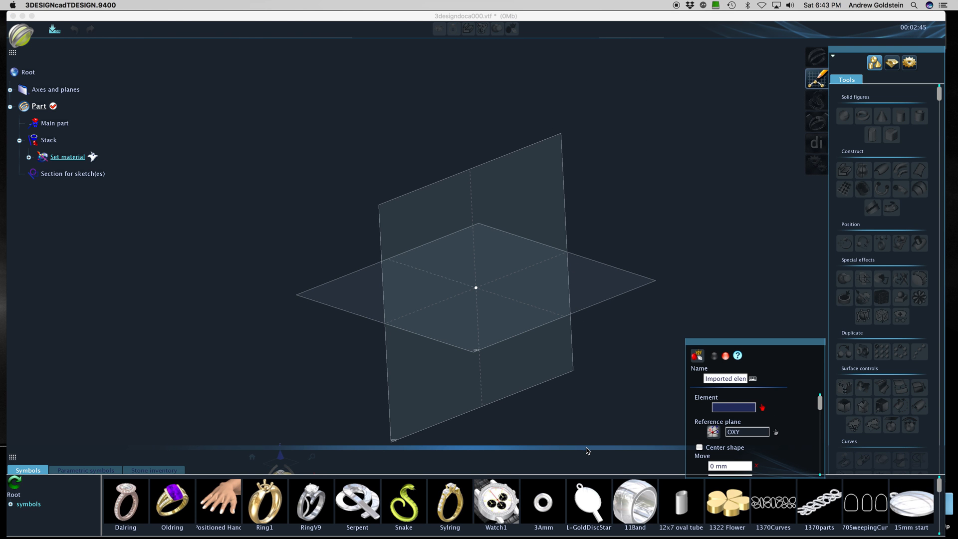
pyautogui.moveTo(586, 446); pyautogui.dragTo(573, 169)
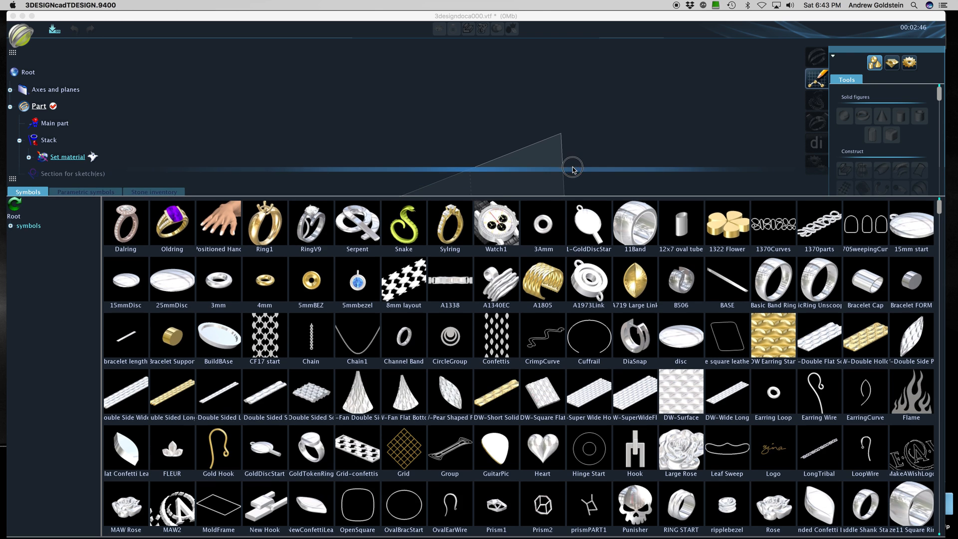
pyautogui.doubleClick(596, 344)
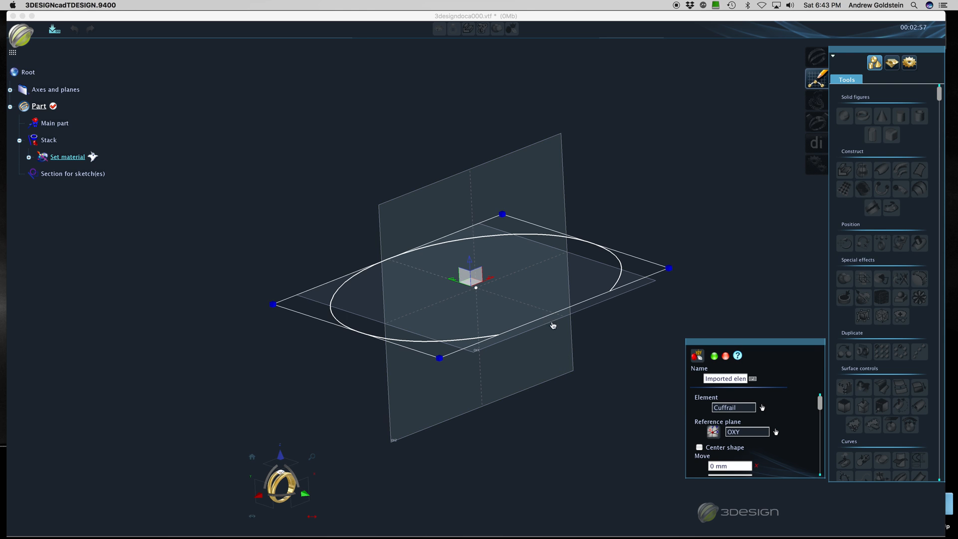
# - Set the imported Cuffrail curve's reference plane to OXZ and accept the import
pyautogui.click(529, 338)
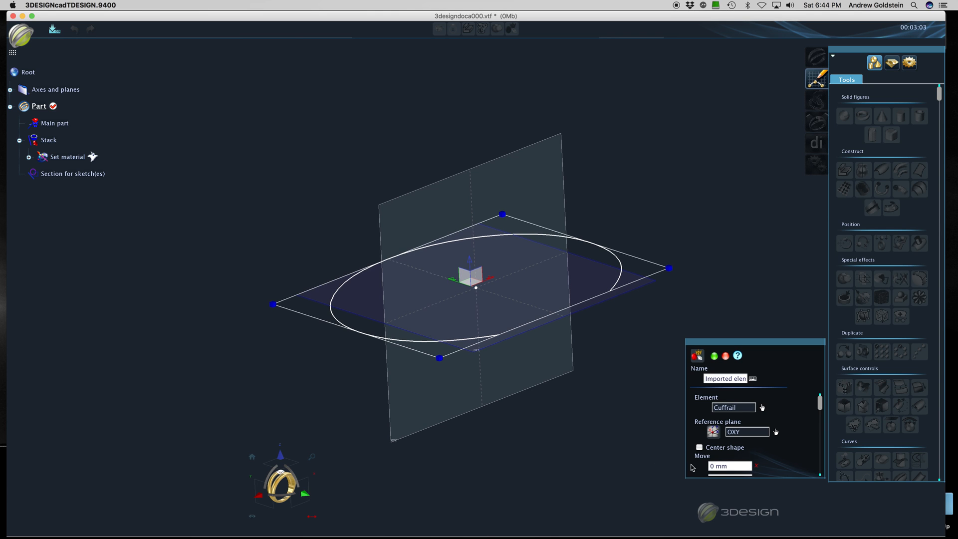
pyautogui.click(762, 433)
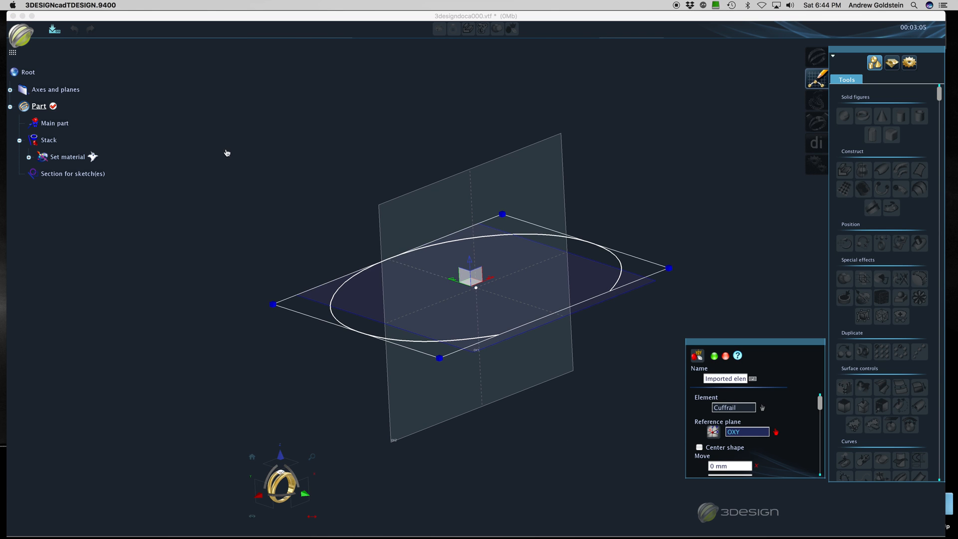
pyautogui.click(10, 90)
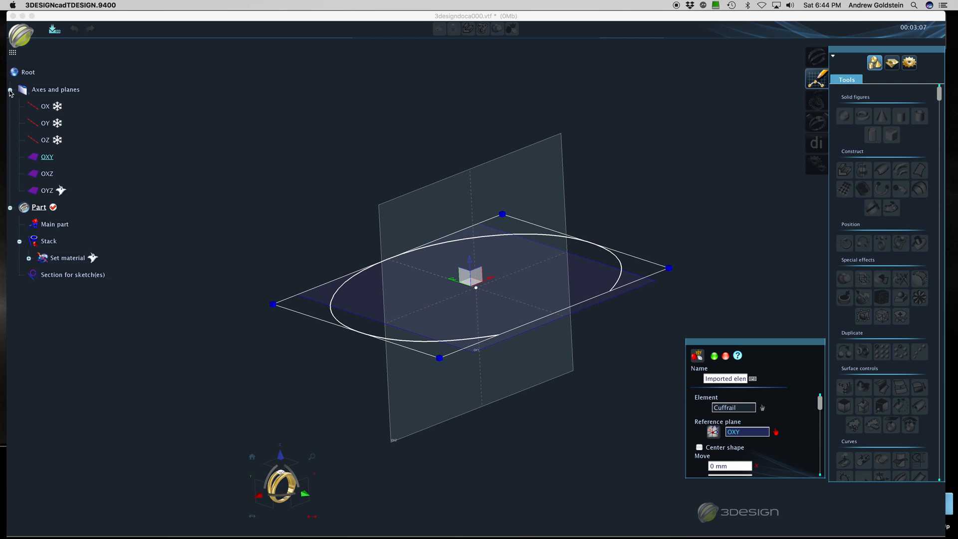
pyautogui.click(46, 191)
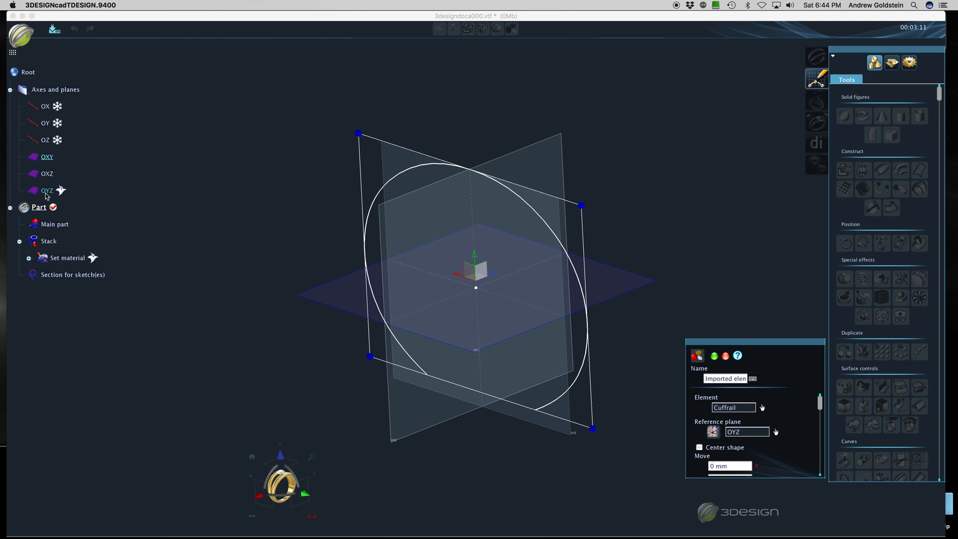
pyautogui.click(755, 433)
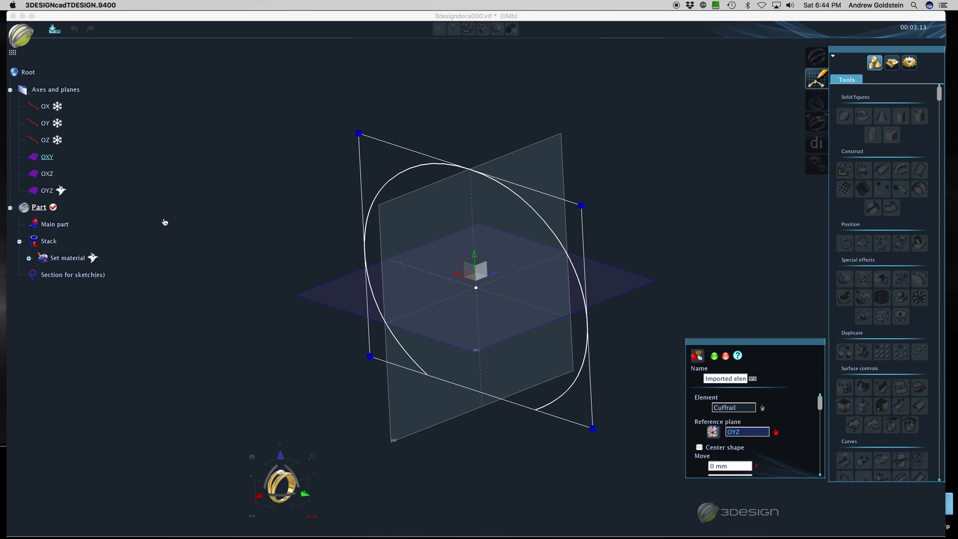
pyautogui.click(49, 174)
pyautogui.moveTo(665, 201); pyautogui.dragTo(686, 273, button='right')
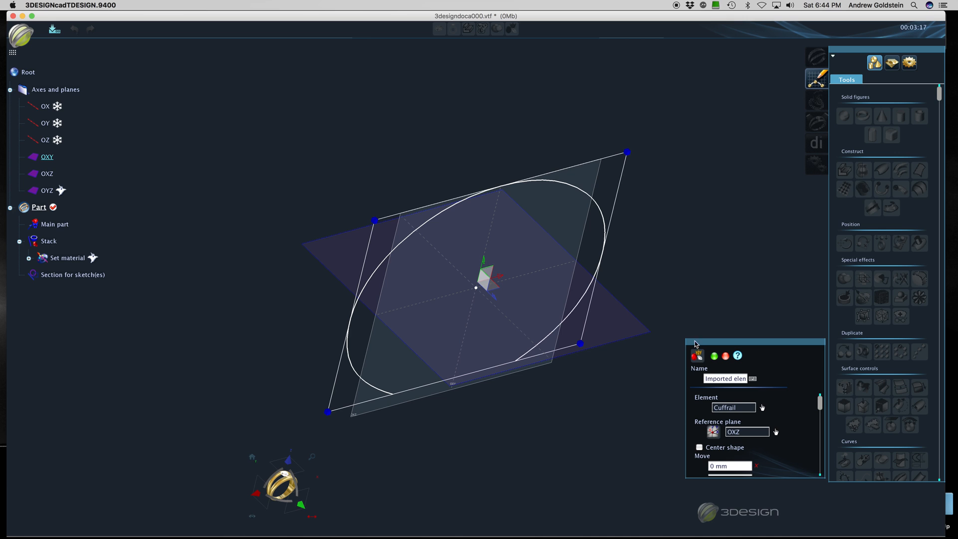
pyautogui.click(714, 356)
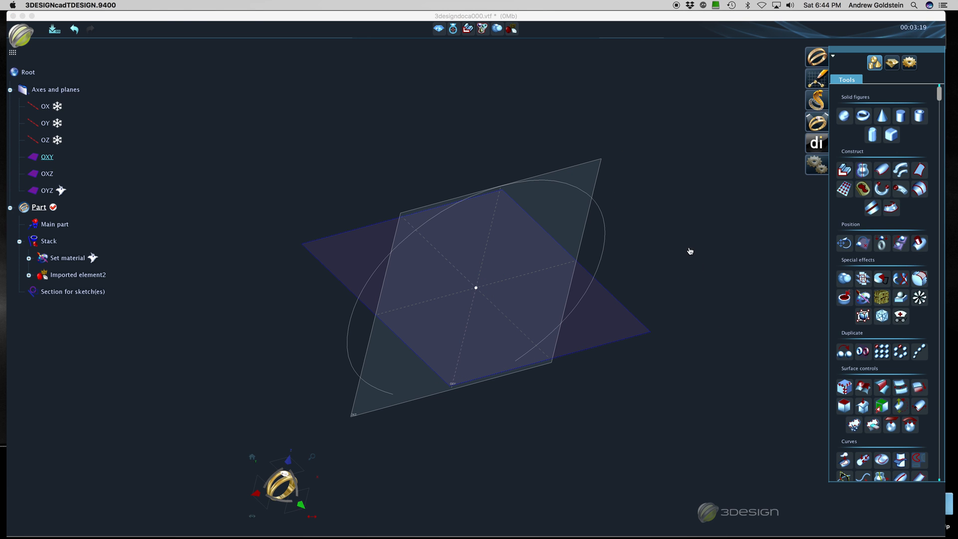
# - Extrude the imported cuff curve with a sweeping distance of 20 mm on both sides
pyautogui.click(605, 227)
pyautogui.moveTo(718, 233); pyautogui.dragTo(687, 208, button='right')
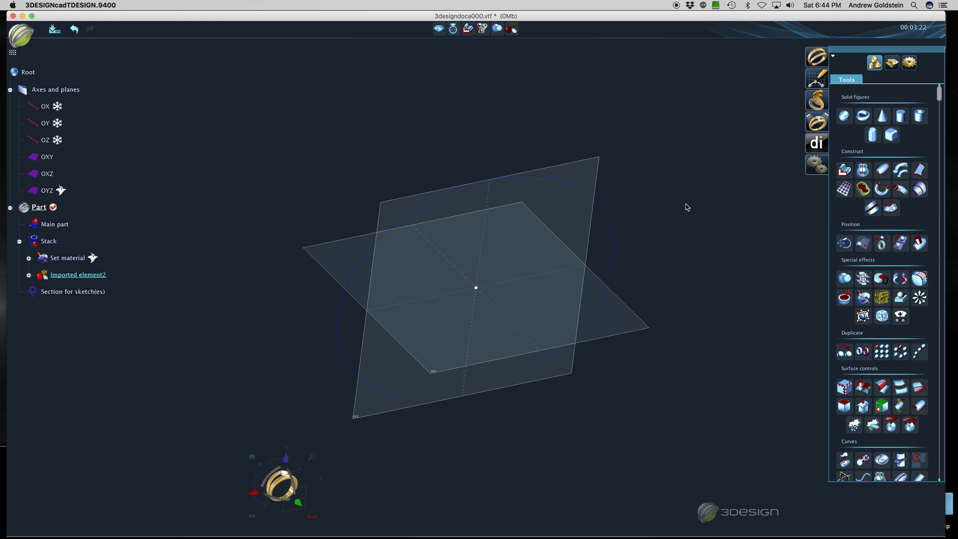
pyautogui.click(846, 172)
pyautogui.scroll(-6, 772, 444)
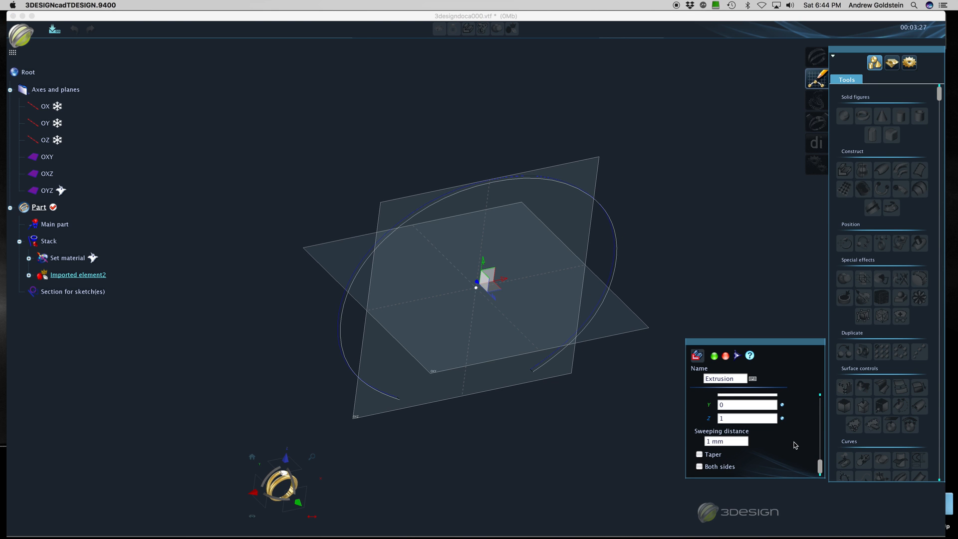
pyautogui.click(735, 441)
pyautogui.write('20')
pyautogui.press('Return')
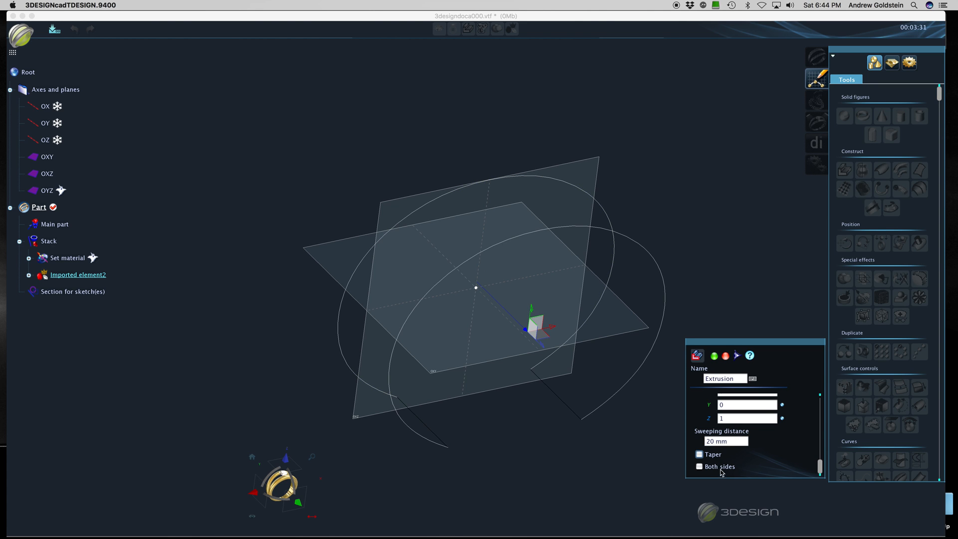
pyautogui.click(699, 467)
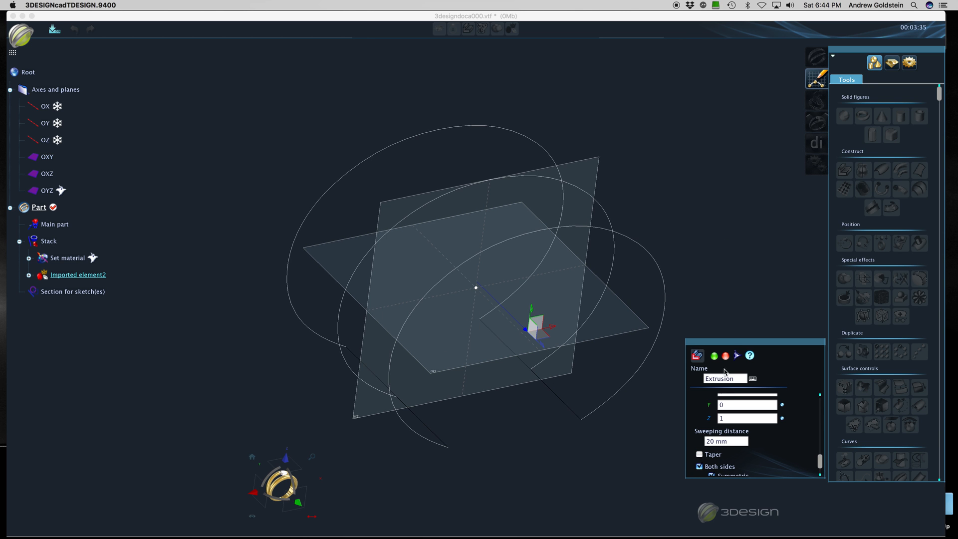
pyautogui.click(714, 356)
# - Examine the extruded cuff surface from several angles, inside and out
pyautogui.click(716, 293)
pyautogui.moveTo(716, 292); pyautogui.dragTo(631, 224)
pyautogui.moveTo(691, 229); pyautogui.dragTo(578, 280)
pyautogui.moveTo(356, 366); pyautogui.dragTo(353, 266)
pyautogui.moveTo(642, 83); pyautogui.dragTo(547, 228)
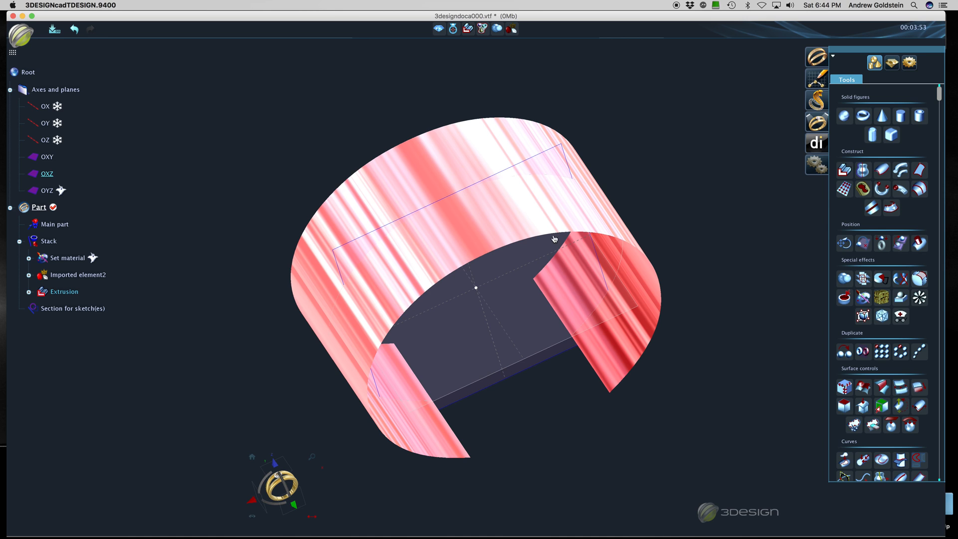
pyautogui.moveTo(256, 336); pyautogui.dragTo(334, 293)
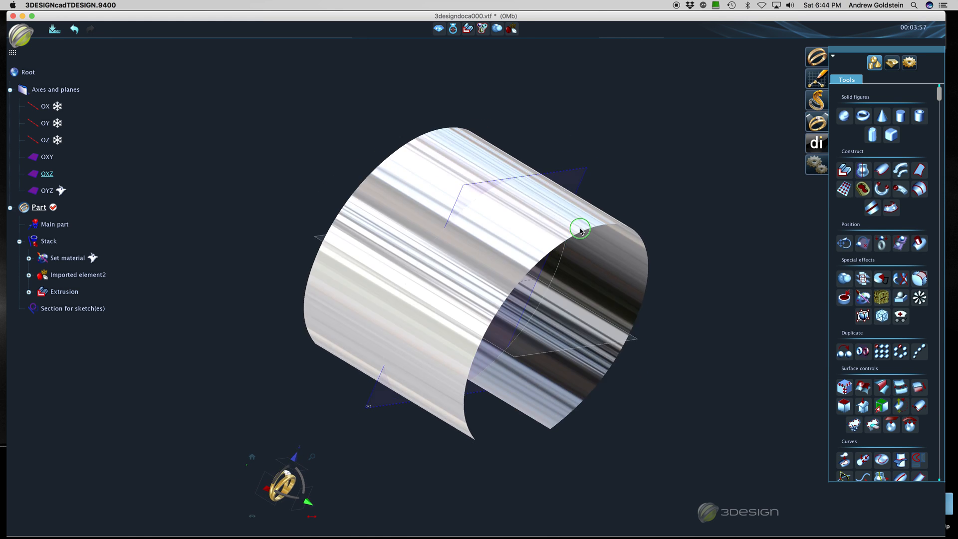
pyautogui.moveTo(707, 174); pyautogui.dragTo(699, 224)
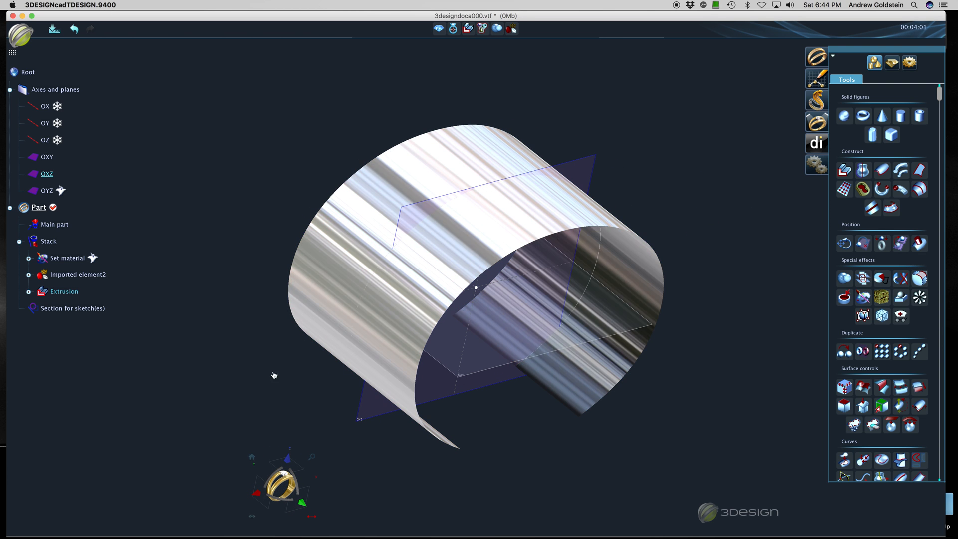
pyautogui.moveTo(714, 214); pyautogui.dragTo(472, 381)
pyautogui.moveTo(380, 424); pyautogui.dragTo(464, 367)
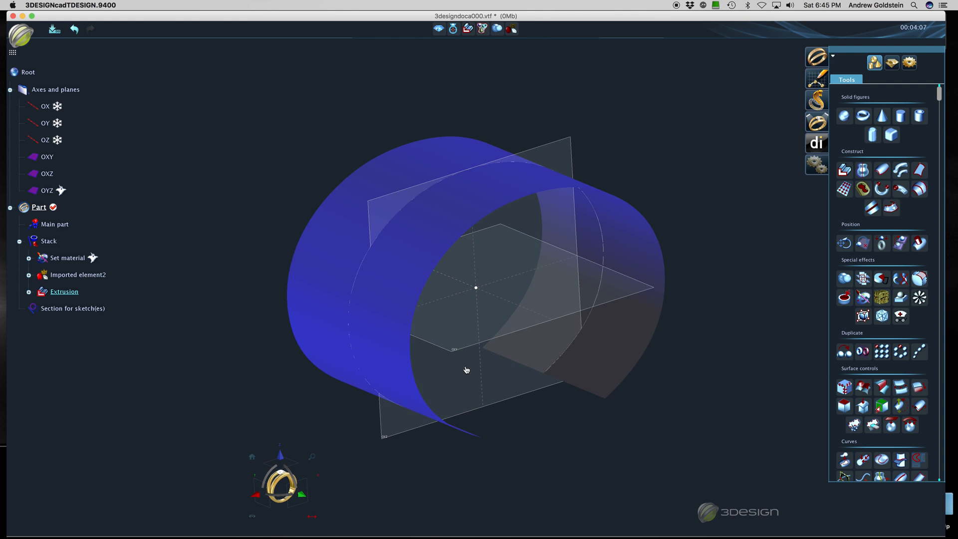
# - UV-unwrap the extruded surface onto the OXY plane with its Y position at 0 mm and its long side running along X
pyautogui.scroll(-3, 864, 436)
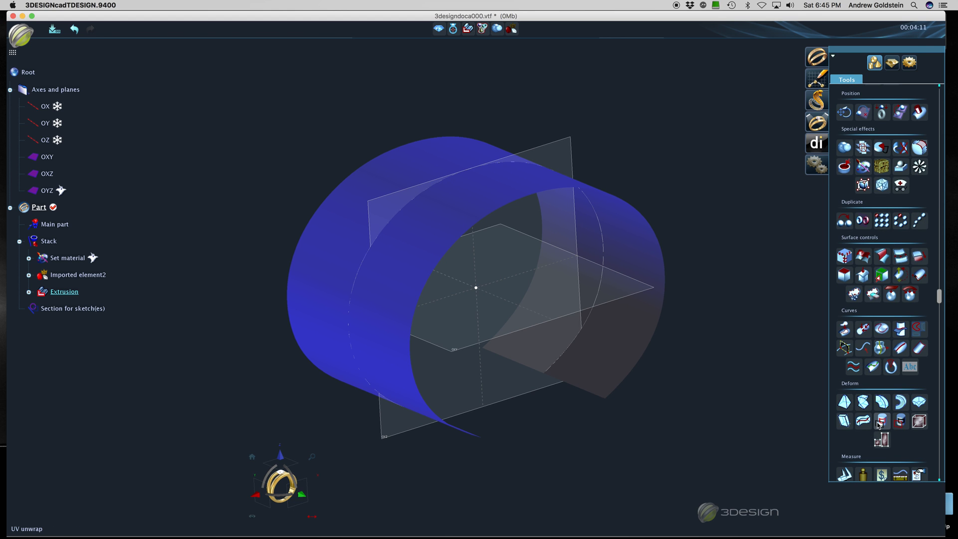
pyautogui.click(882, 441)
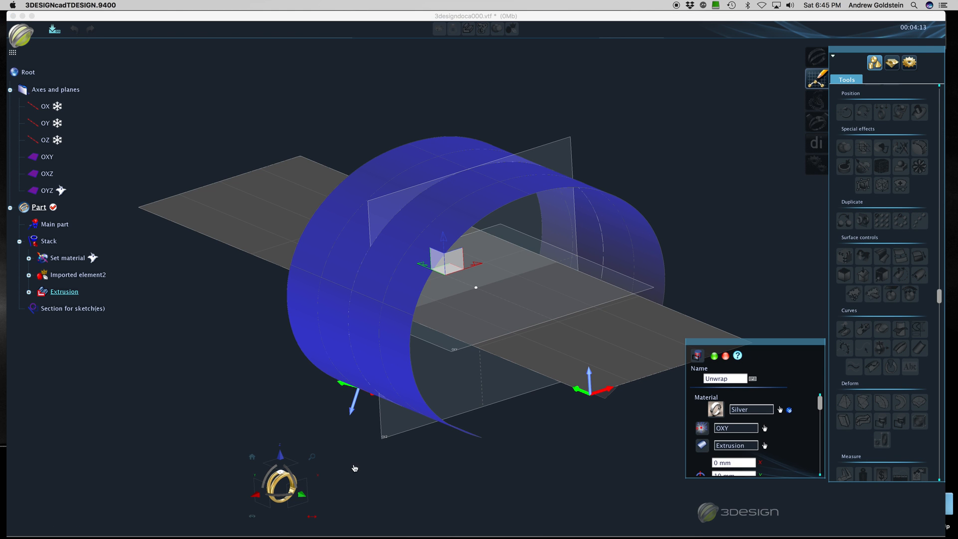
pyautogui.click(281, 456)
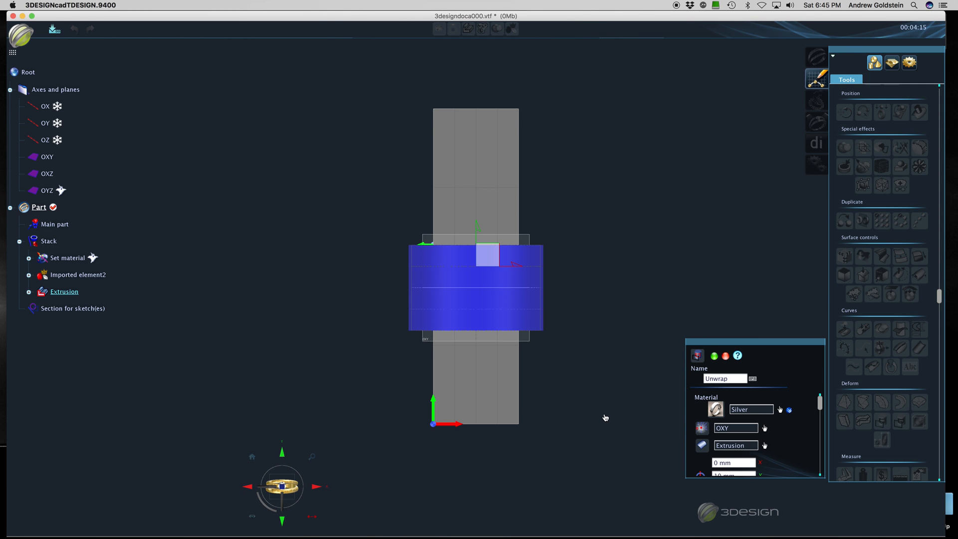
pyautogui.scroll(1, 605, 417)
pyautogui.scroll(-1, 784, 452)
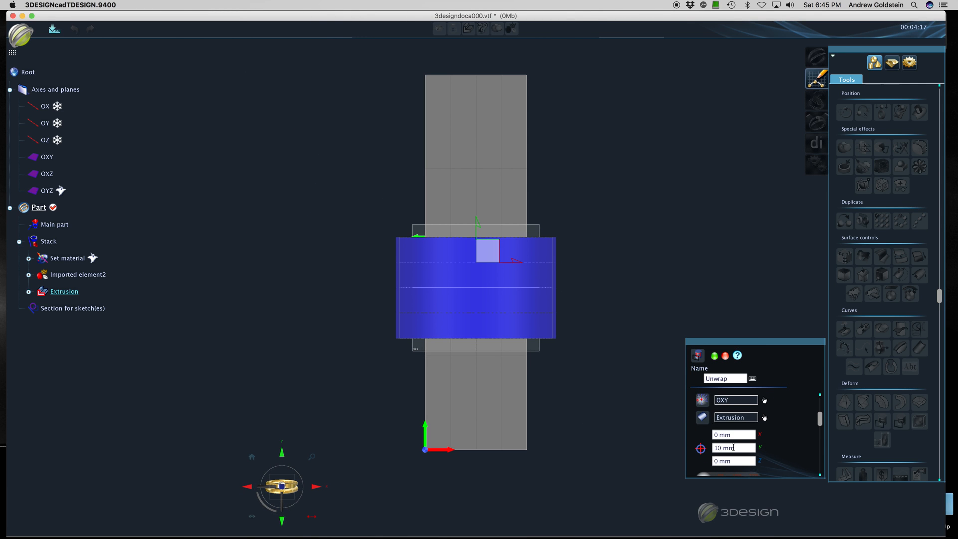
pyautogui.click(733, 448)
pyautogui.write('0')
pyautogui.press('Tab')
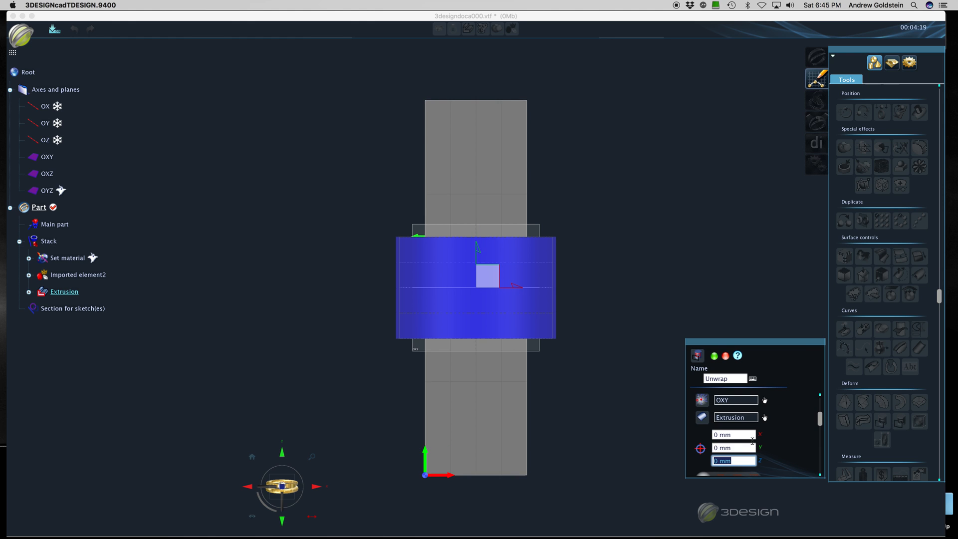
pyautogui.scroll(-2, 766, 458)
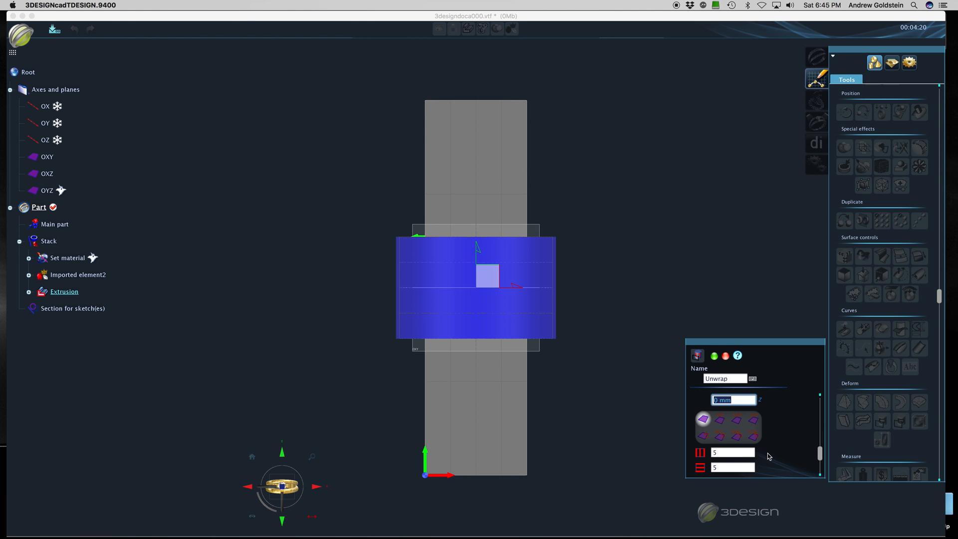
pyautogui.click(724, 423)
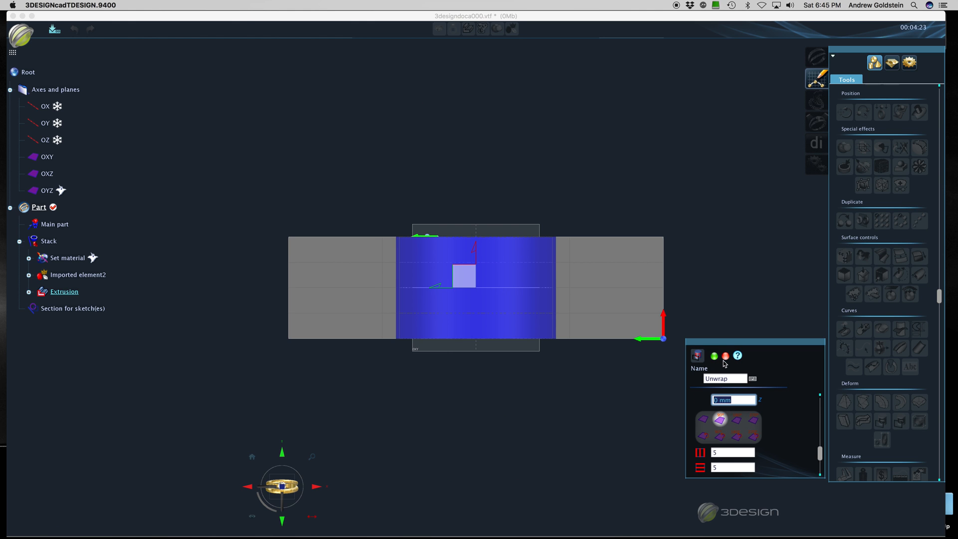
pyautogui.click(716, 358)
# - Delete the extruded cuff surface, keeping the unwrap grid
pyautogui.moveTo(454, 443); pyautogui.dragTo(539, 344, button='right')
pyautogui.scroll(5, 355, 380)
pyautogui.click(290, 376)
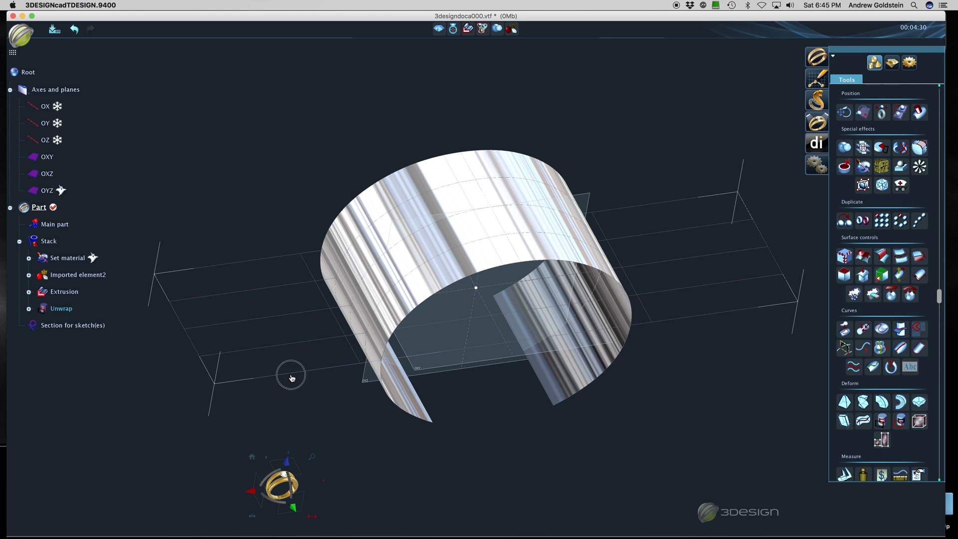
pyautogui.click(486, 217)
pyautogui.rightClick(486, 219)
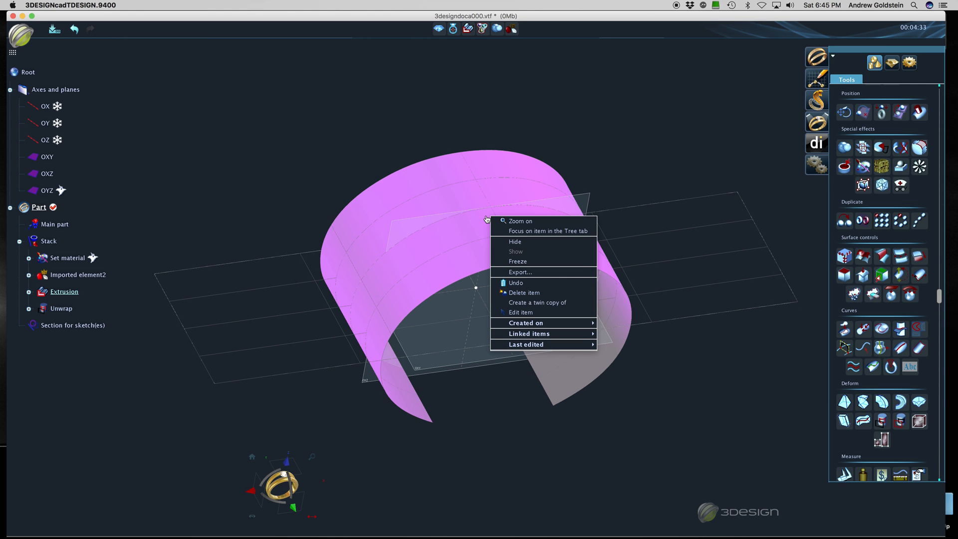
pyautogui.click(530, 298)
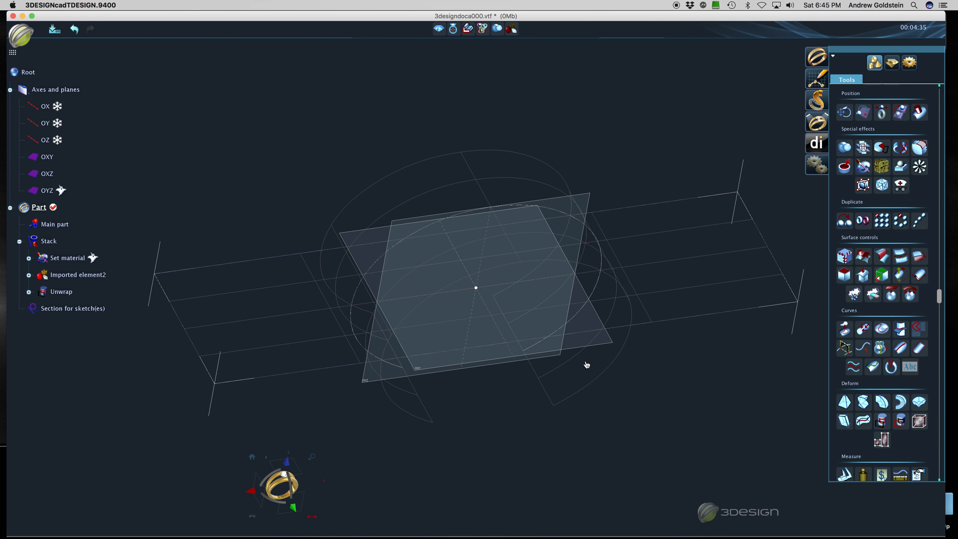
# - Hide the OXY and OXZ reference planes and collapse the list of axes and planes
pyautogui.moveTo(721, 161); pyautogui.dragTo(743, 123, button='middle')
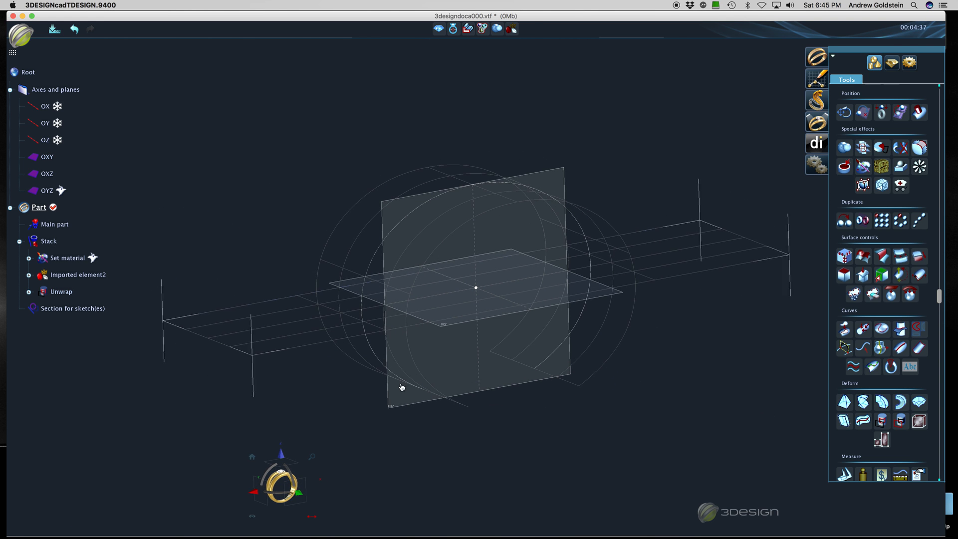
pyautogui.click(45, 158)
pyautogui.click(45, 172)
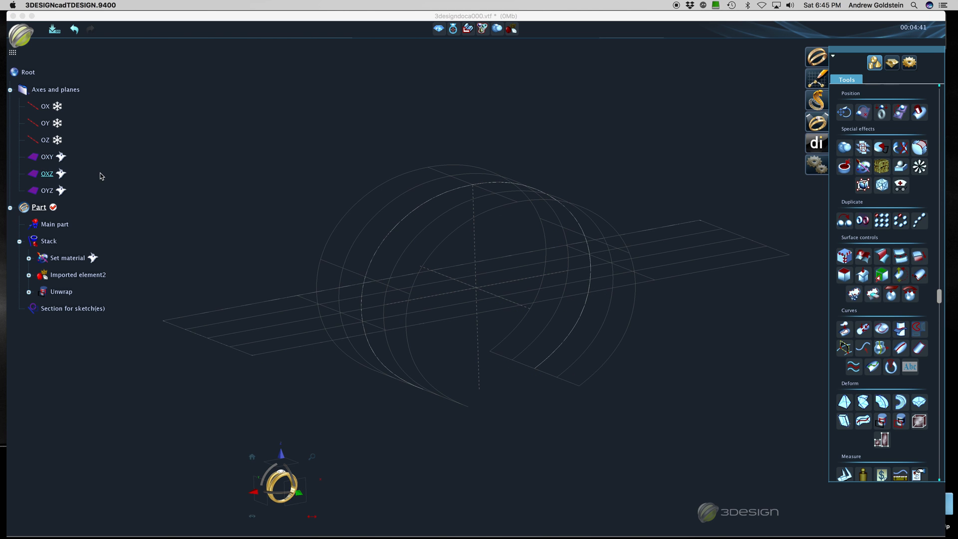
pyautogui.click(10, 89)
# - Start a new modeling element in the part and create a 10 × 4 × 1 mm box in it
pyautogui.moveTo(528, 178); pyautogui.dragTo(628, 329, button='middle')
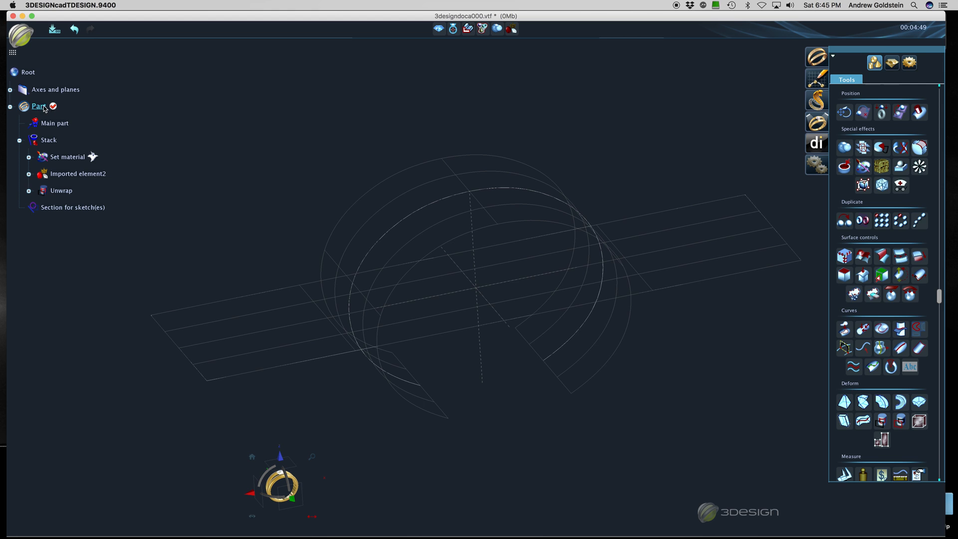
pyautogui.click(816, 101)
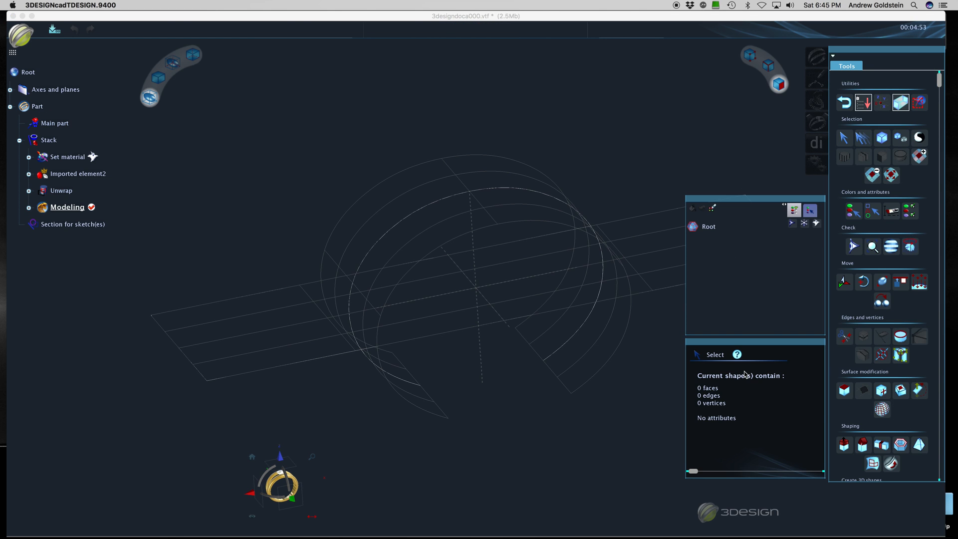
pyautogui.scroll(-3, 892, 386)
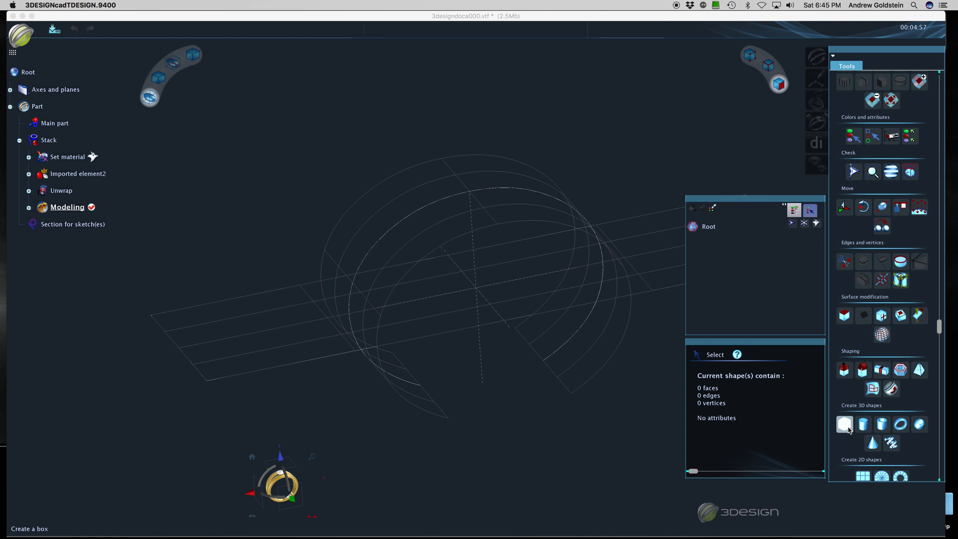
pyautogui.click(847, 427)
pyautogui.scroll(3, 573, 384)
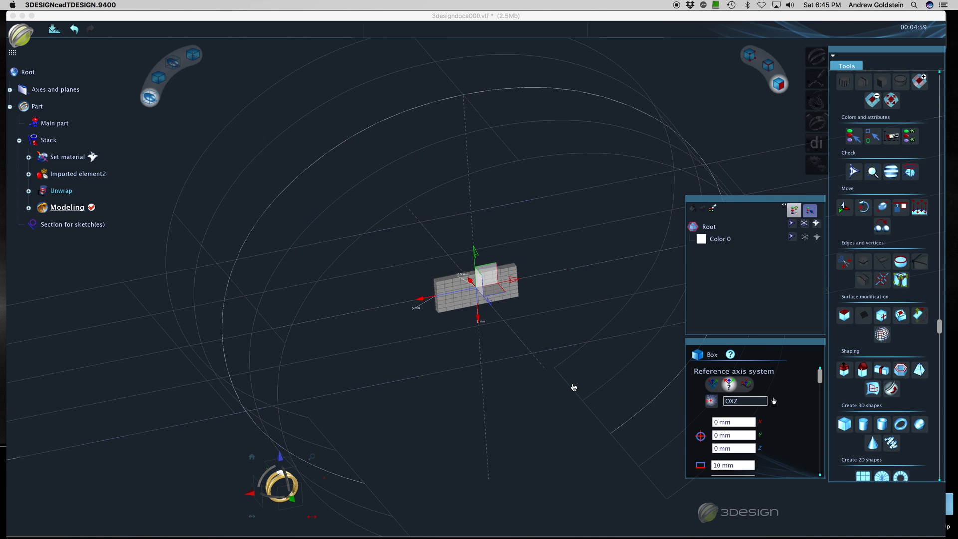
pyautogui.moveTo(466, 345); pyautogui.dragTo(593, 353, button='middle')
# - Change the box's reference plane to OXY so it lies flat on the unwrap grid
pyautogui.click(755, 401)
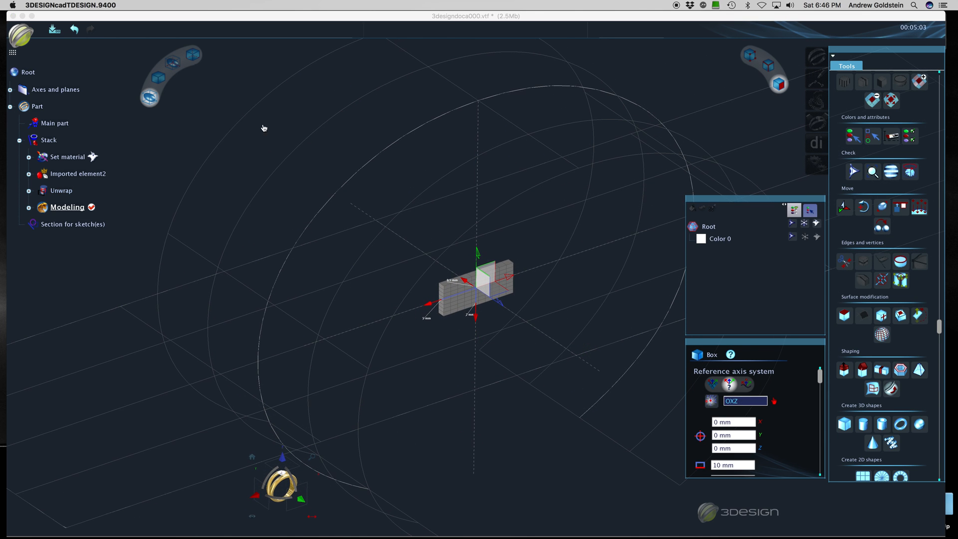
pyautogui.click(10, 89)
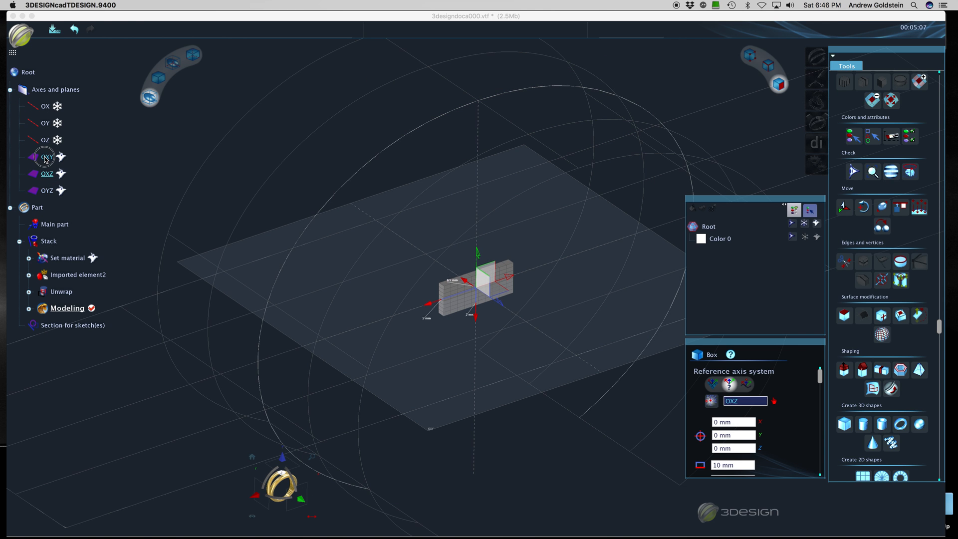
pyautogui.click(47, 156)
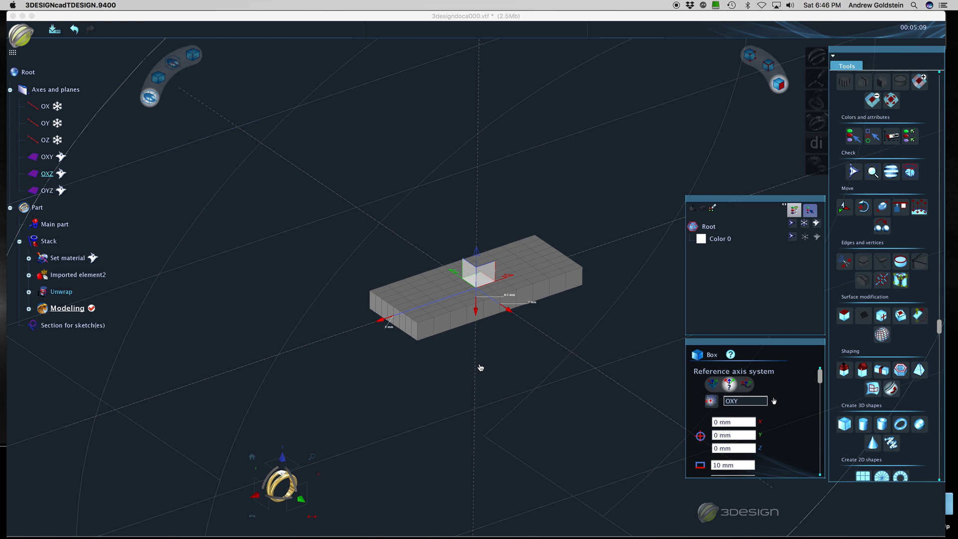
pyautogui.moveTo(655, 268); pyautogui.dragTo(637, 321, button='middle')
pyautogui.scroll(-2, 757, 458)
pyautogui.scroll(-2, 756, 454)
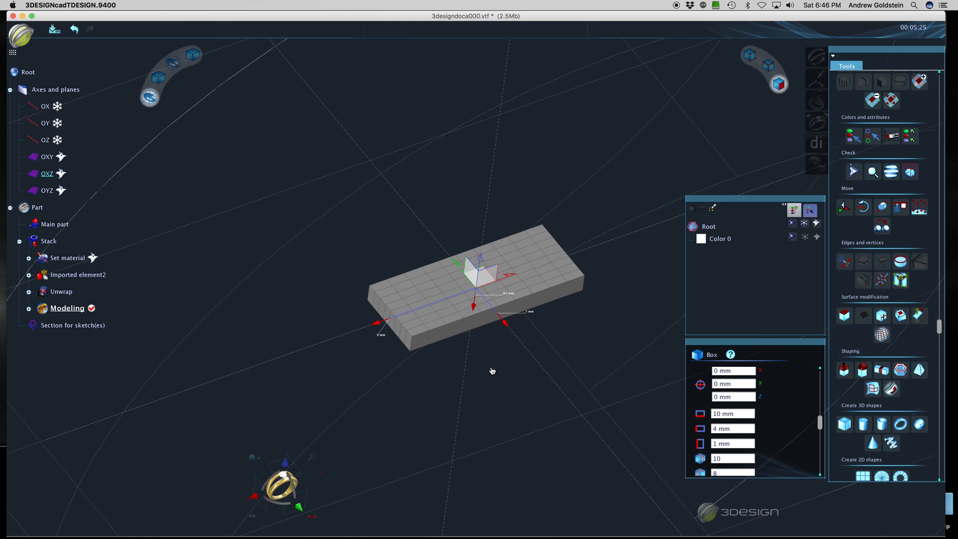
pyautogui.scroll(2, 489, 371)
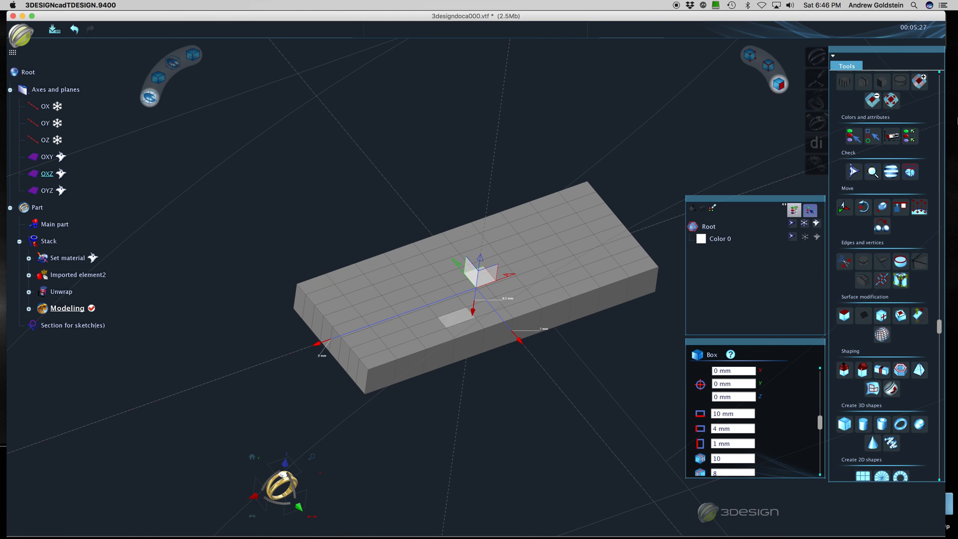
# - Examine the box's edges and vertices from several angles in edge and vertex selection modes with Move active
pyautogui.click(843, 210)
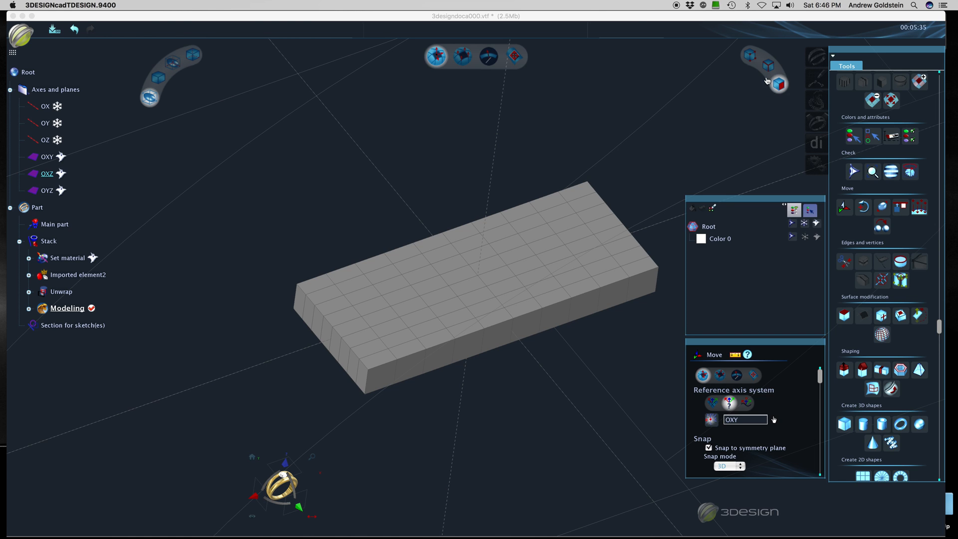
pyautogui.click(479, 295)
pyautogui.moveTo(436, 309); pyautogui.dragTo(480, 352, button='middle')
pyautogui.scroll(5, 480, 352)
pyautogui.moveTo(458, 309); pyautogui.dragTo(508, 277, button='middle')
pyautogui.moveTo(532, 340); pyautogui.dragTo(567, 336, button='right')
pyautogui.moveTo(632, 342); pyautogui.dragTo(523, 306, button='right')
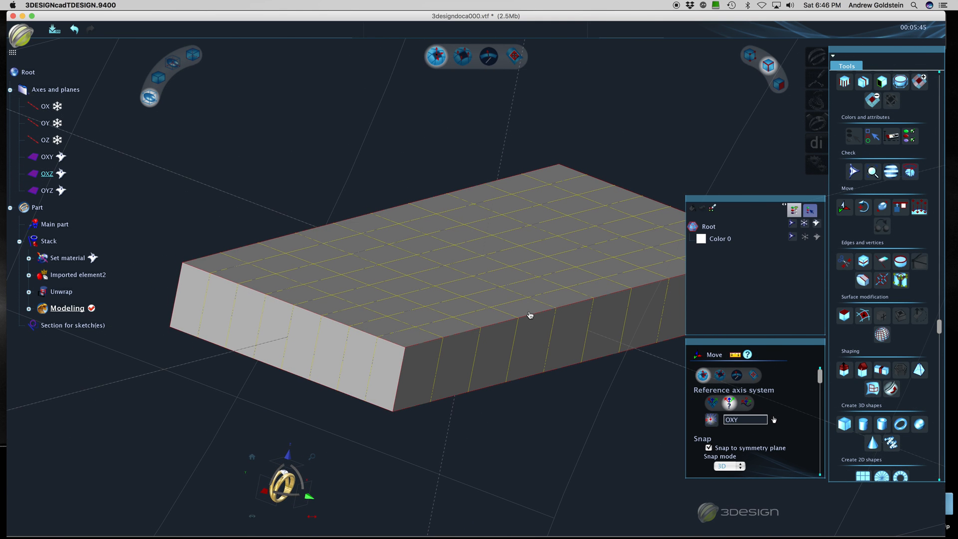
pyautogui.click(753, 65)
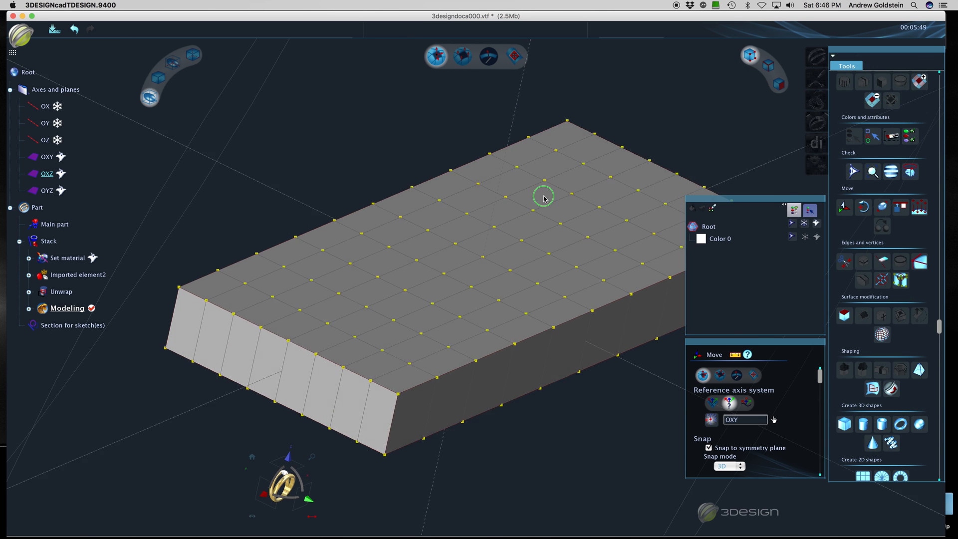
pyautogui.moveTo(543, 256); pyautogui.dragTo(563, 139, button='right')
pyautogui.moveTo(371, 394); pyautogui.dragTo(415, 396, button='right')
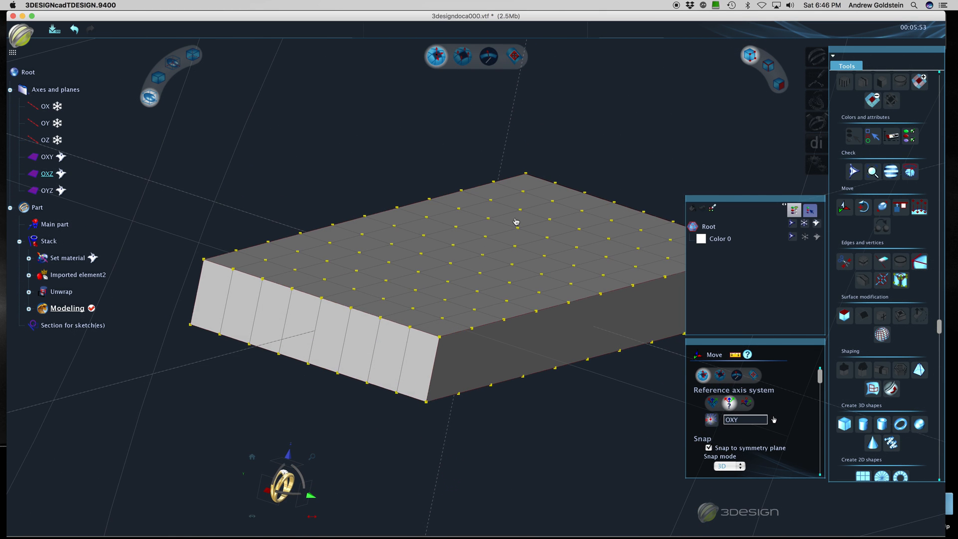
pyautogui.moveTo(515, 212); pyautogui.dragTo(454, 211, button='right')
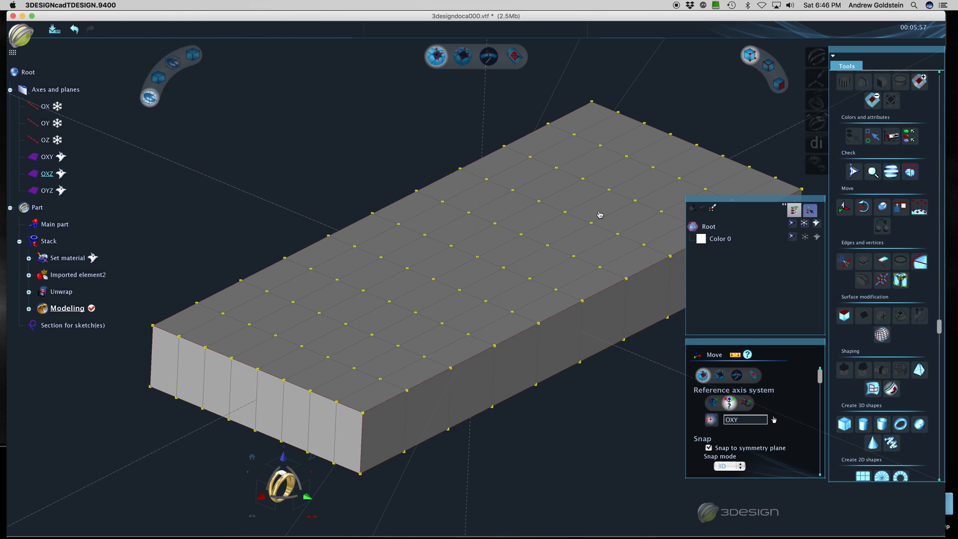
# - Select all top faces of the box by expanding one corner face across its width and length with Face loop
pyautogui.click(779, 85)
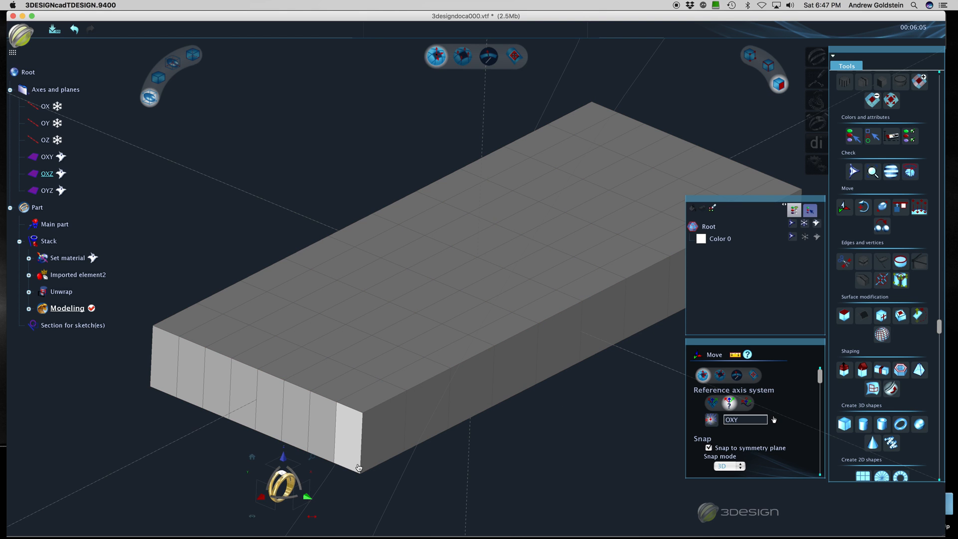
pyautogui.click(369, 390)
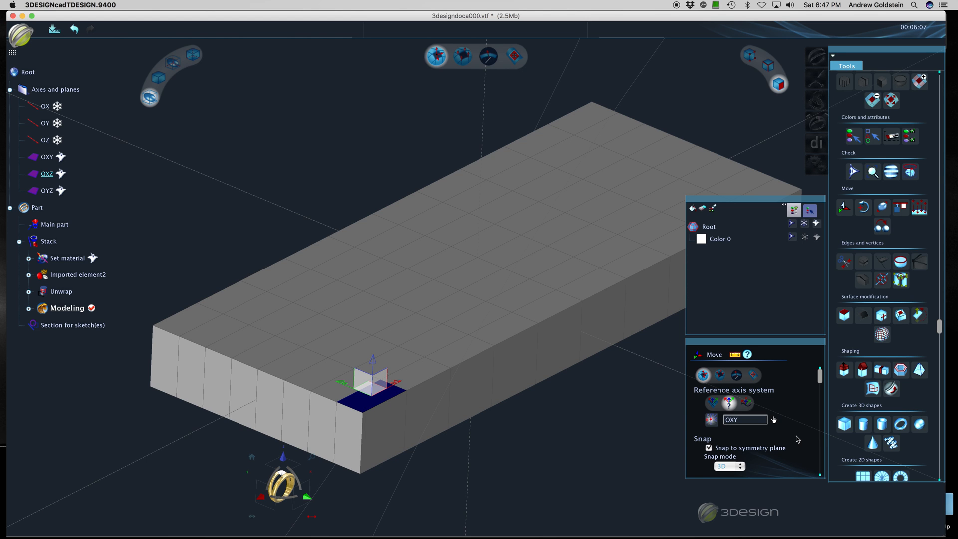
pyautogui.scroll(3, 879, 172)
pyautogui.click(892, 166)
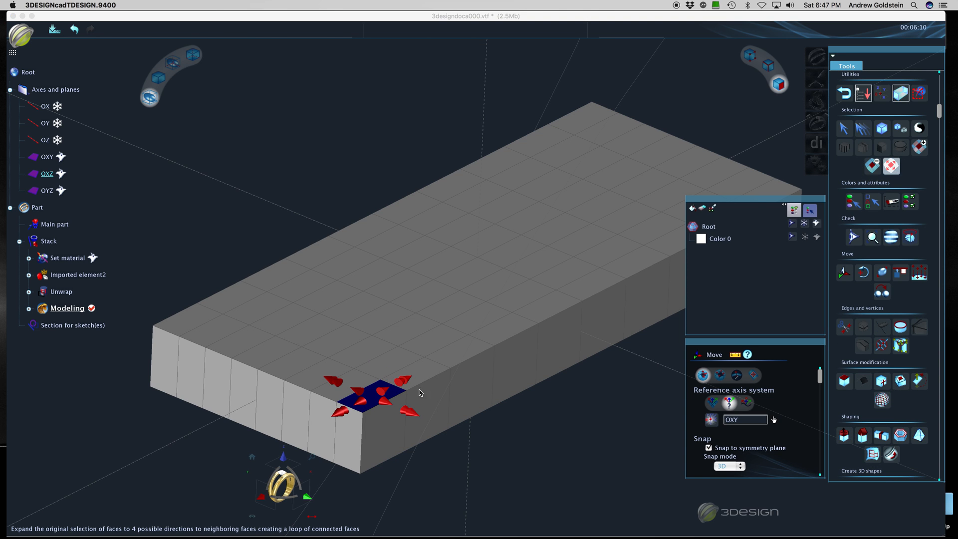
pyautogui.click(356, 391)
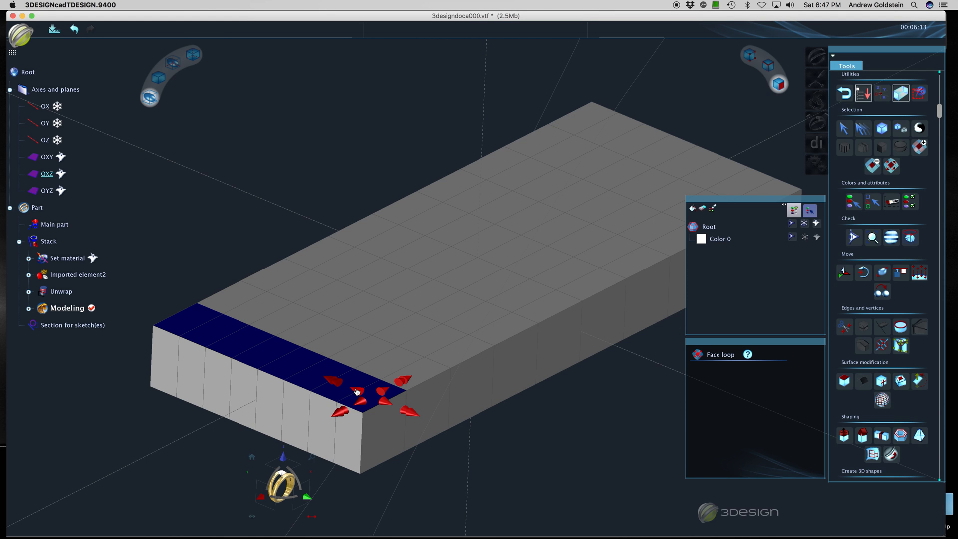
pyautogui.click(390, 392)
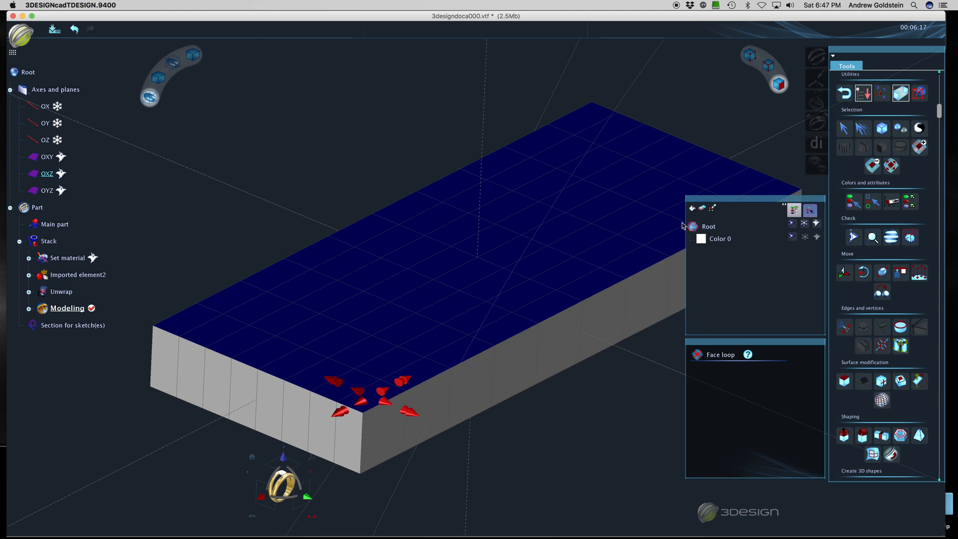
# - Add a red color (R 255, G 17, B 39) to the selected top faces of the box
pyautogui.rightClick(584, 271)
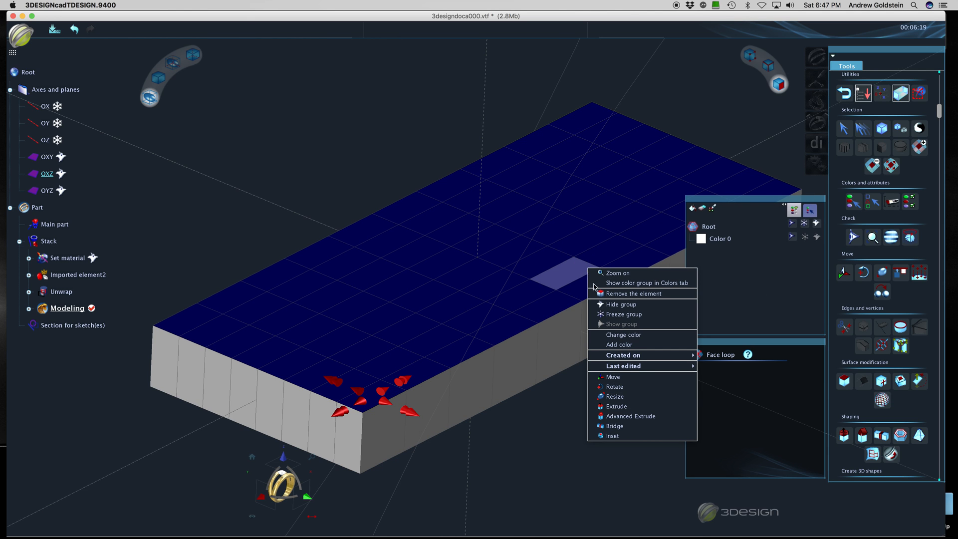
pyautogui.click(613, 343)
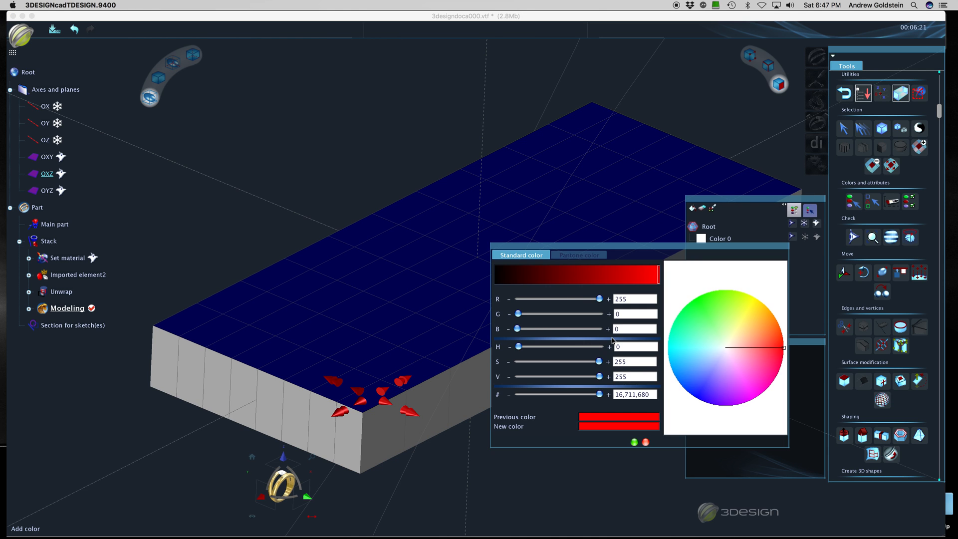
pyautogui.click(753, 308)
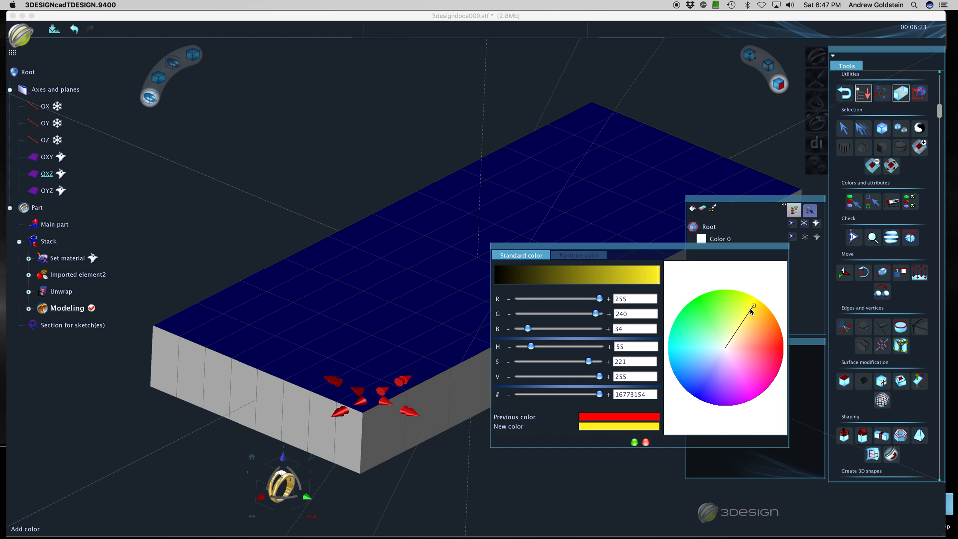
pyautogui.click(780, 354)
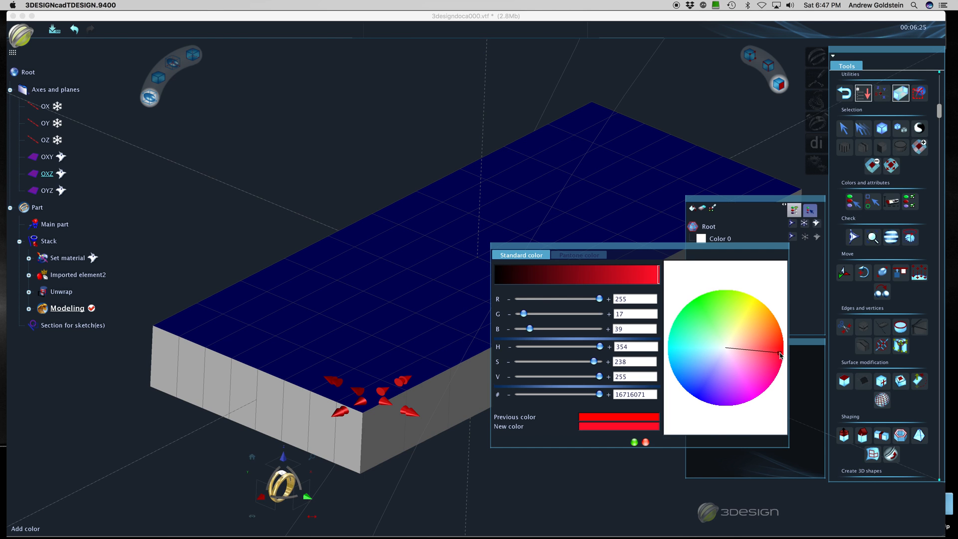
pyautogui.click(634, 443)
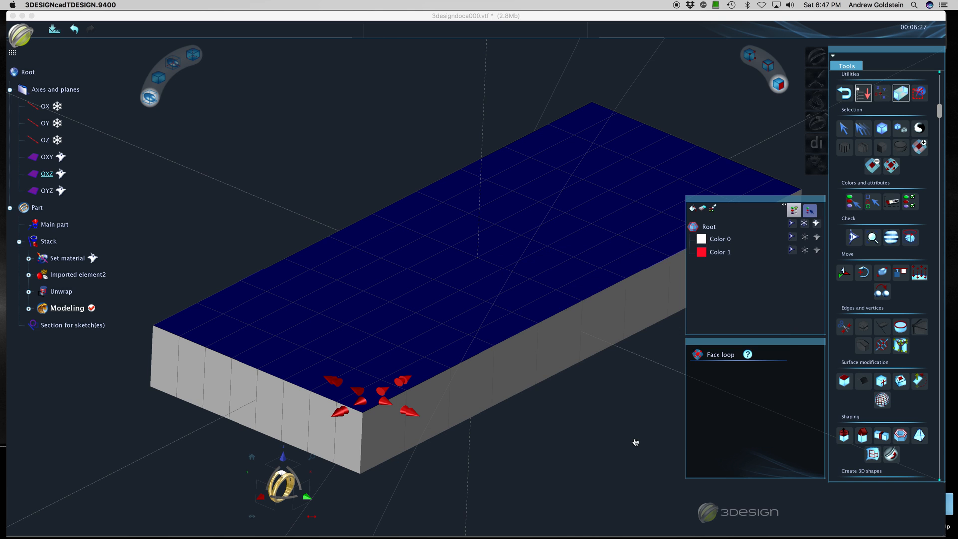
# - Hide the Color 0 group so that only the red top faces remain
pyautogui.click(520, 361)
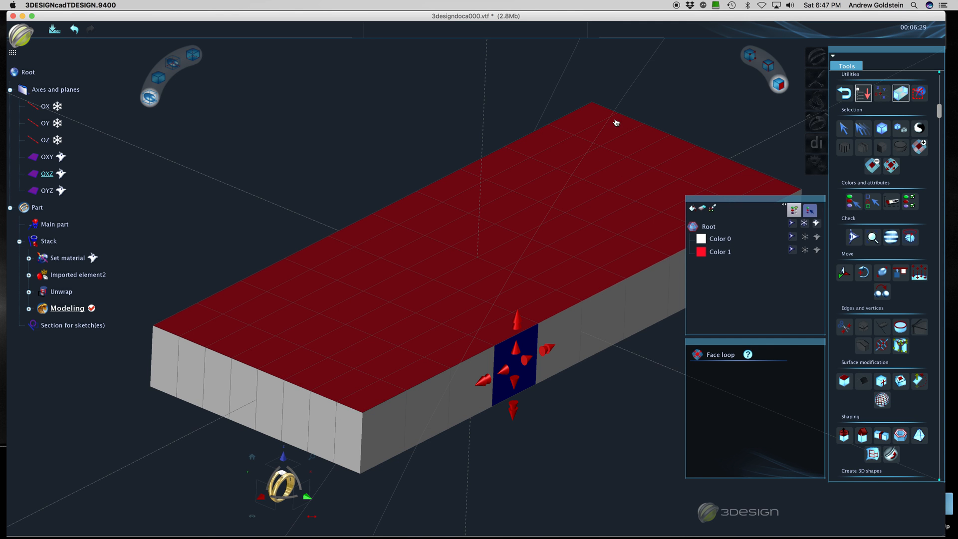
pyautogui.moveTo(475, 466); pyautogui.dragTo(520, 392, button='right')
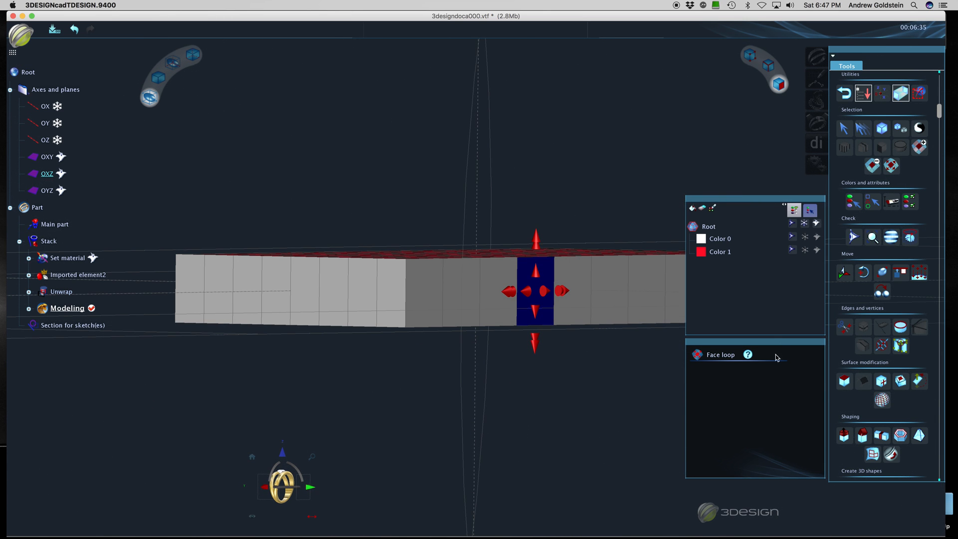
pyautogui.click(816, 238)
pyautogui.moveTo(652, 172); pyautogui.dragTo(491, 324, button='right')
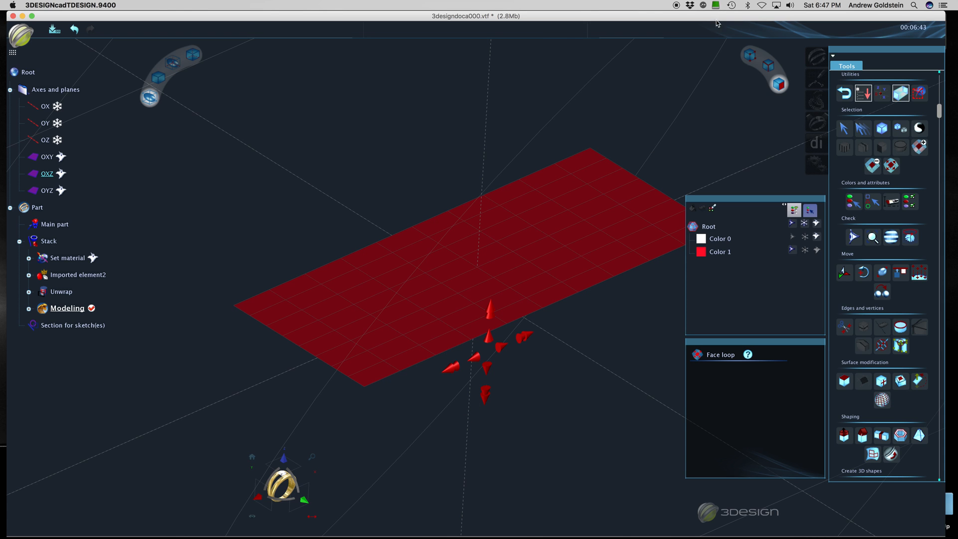
# - Select four alternating lengthwise edge rows of the red surface and move them up along Z to form ridges
pyautogui.click(750, 55)
pyautogui.click(769, 65)
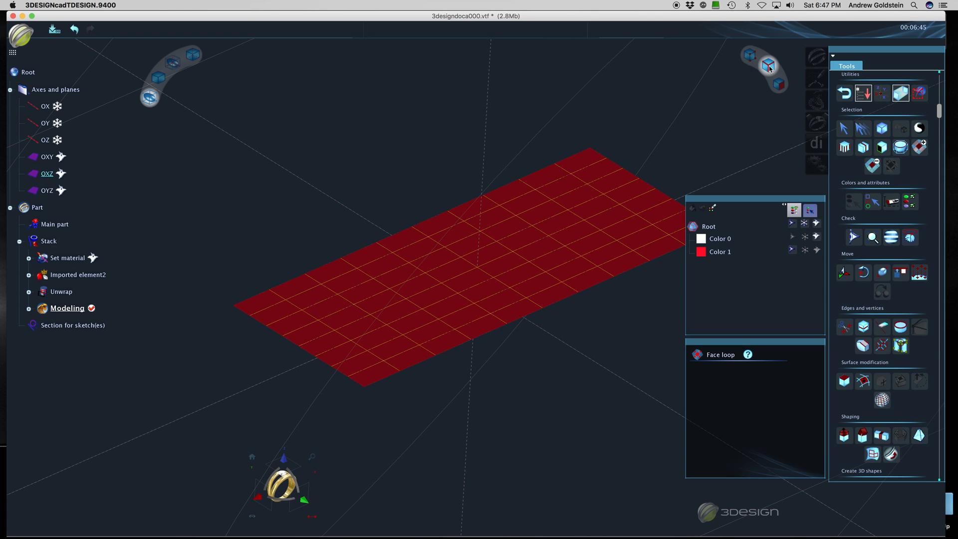
pyautogui.scroll(2, 454, 309)
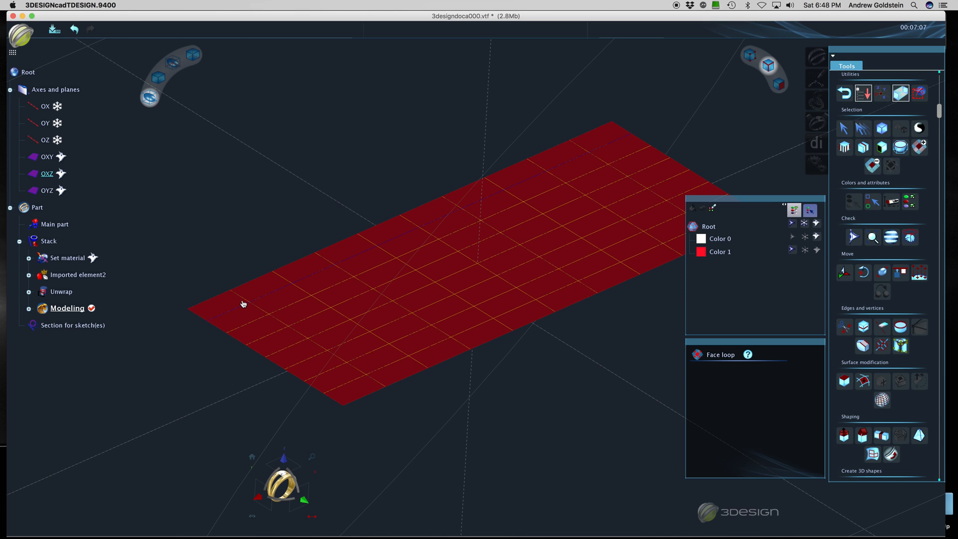
pyautogui.click(267, 341)
pyautogui.click(309, 364)
pyautogui.click(264, 500)
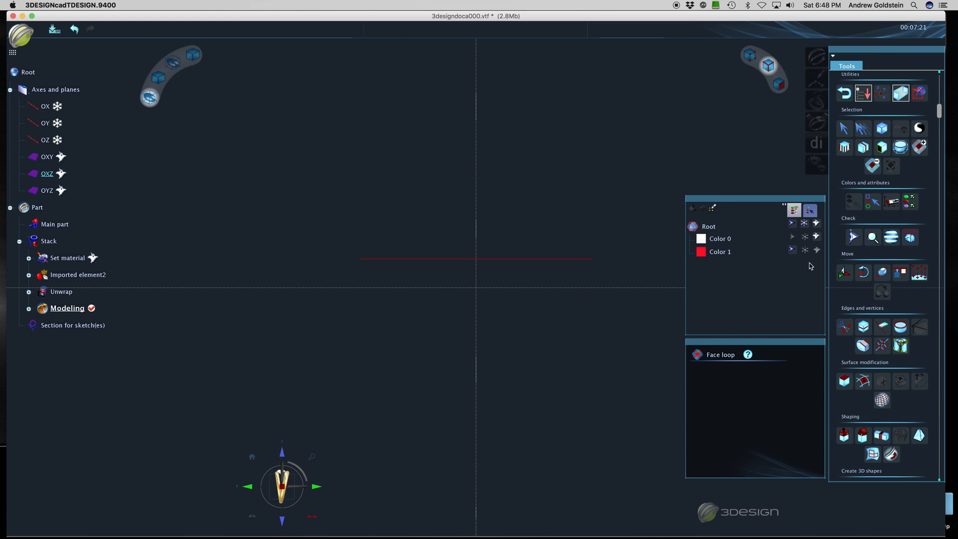
pyautogui.click(843, 273)
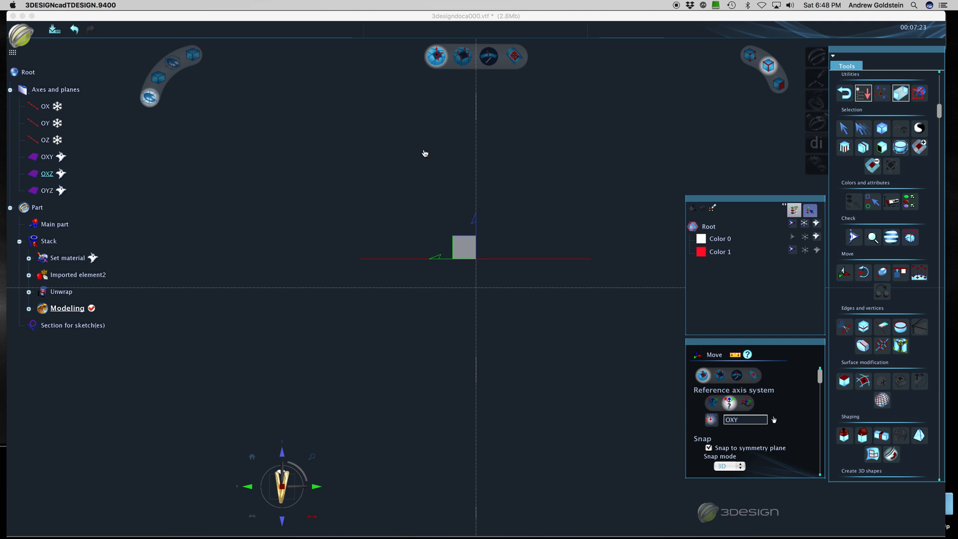
pyautogui.moveTo(475, 222); pyautogui.dragTo(476, 197)
pyautogui.moveTo(638, 197)
pyautogui.mouseDown(button='middle')
pyautogui.moveTo(605, 250)
pyautogui.moveTo(492, 263)
pyautogui.moveTo(530, 238)
pyautogui.moveTo(604, 222)
pyautogui.moveTo(560, 269)
pyautogui.mouseUp(button='middle')
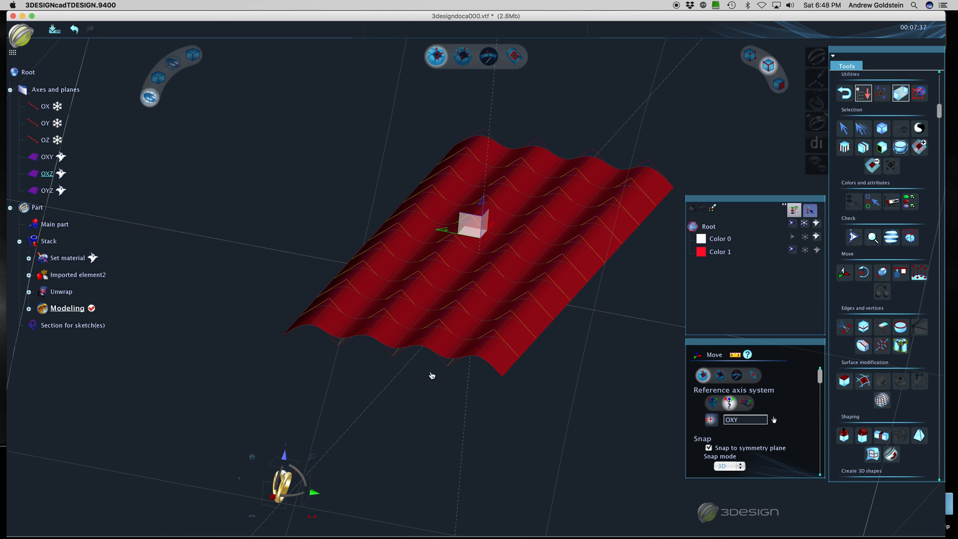
# - Show the Color 0 faces again and turn the edges along the four raised ridges into sharp edges
pyautogui.click(793, 238)
pyautogui.moveTo(551, 420); pyautogui.dragTo(529, 395, button='middle')
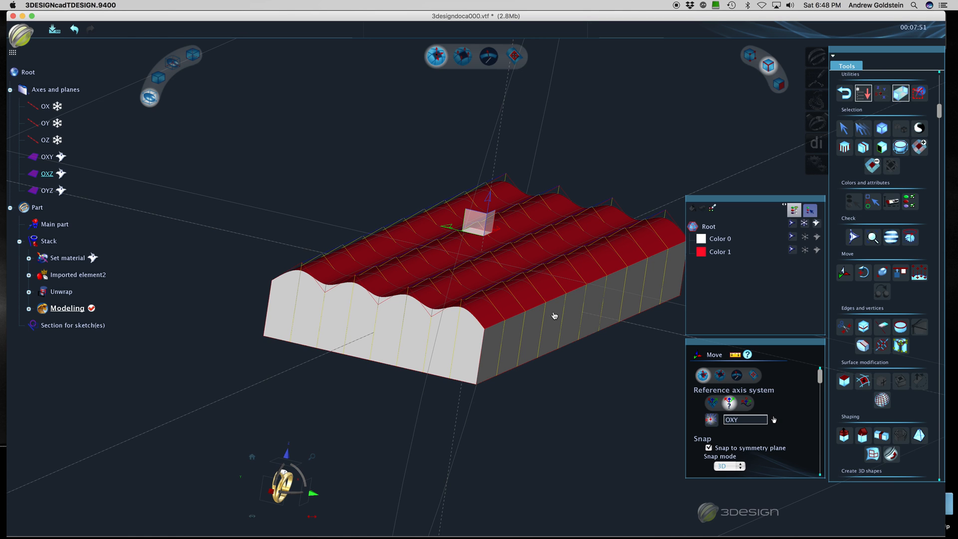
pyautogui.click(902, 327)
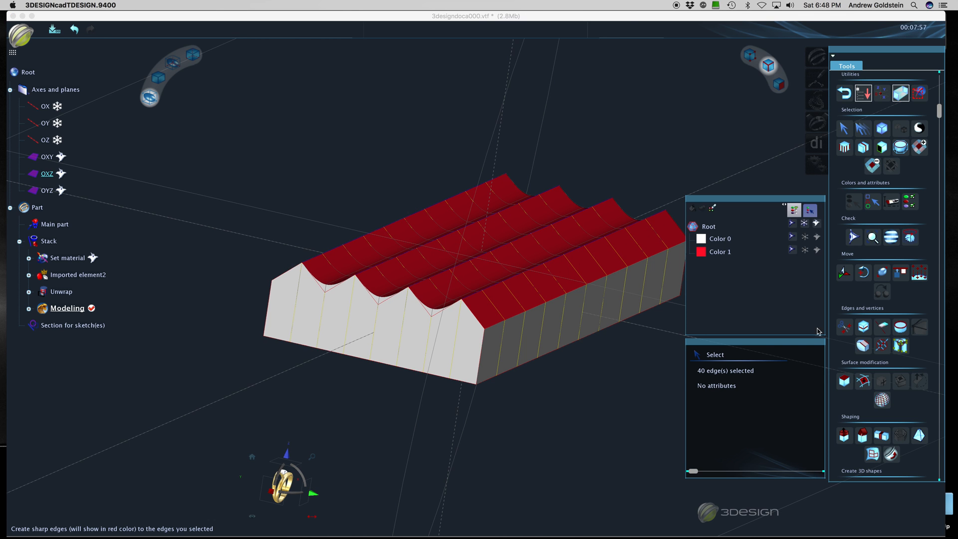
pyautogui.moveTo(357, 374)
pyautogui.mouseDown(button='right')
pyautogui.moveTo(492, 409)
pyautogui.moveTo(531, 346)
pyautogui.moveTo(447, 387)
pyautogui.moveTo(312, 381)
pyautogui.mouseUp(button='right')
pyautogui.moveTo(667, 179)
pyautogui.mouseDown(button='right')
pyautogui.moveTo(499, 274)
pyautogui.moveTo(325, 220)
pyautogui.moveTo(642, 270)
pyautogui.moveTo(562, 354)
pyautogui.moveTo(541, 310)
pyautogui.moveTo(548, 338)
pyautogui.mouseUp(button='right')
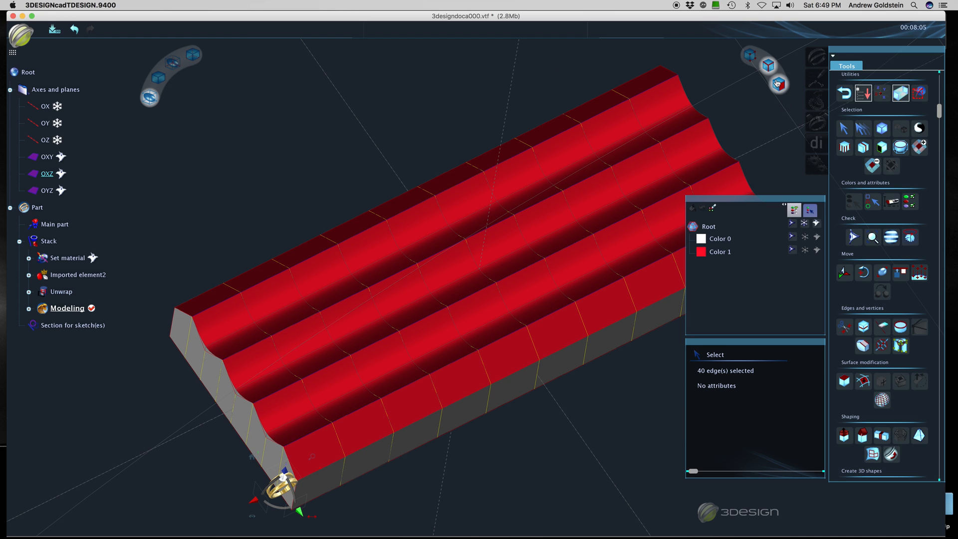
# - Switch to vertex selection in the top view and move the color and selection panels clear of the model
pyautogui.click(748, 59)
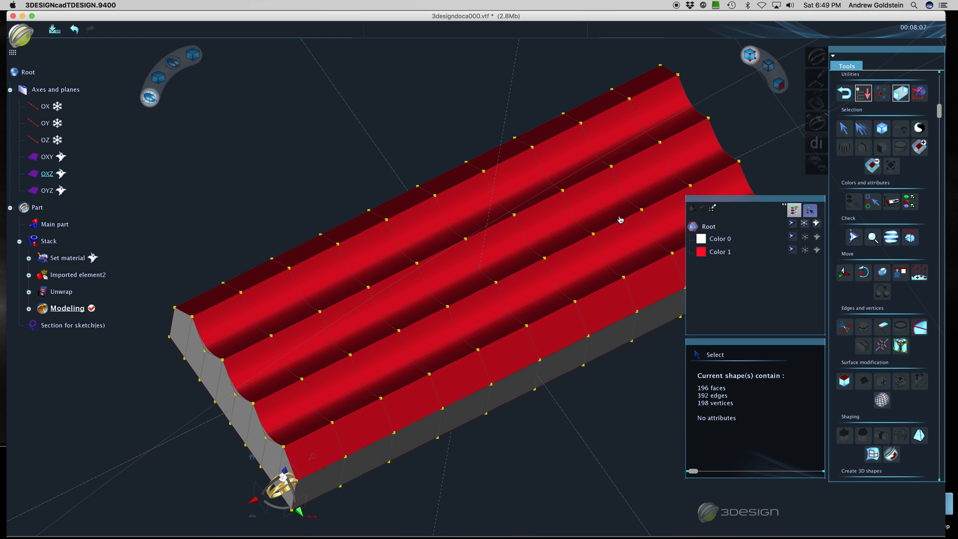
pyautogui.click(293, 480)
pyautogui.scroll(-2, 457, 306)
pyautogui.moveTo(736, 202); pyautogui.dragTo(97, 372)
pyautogui.moveTo(779, 345); pyautogui.dragTo(767, 400)
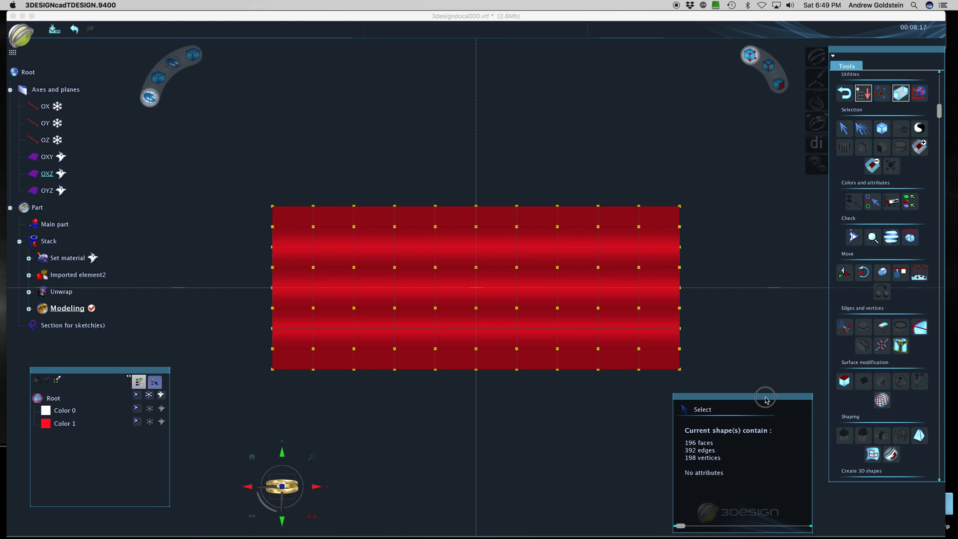
# - Select every other vertex pair on the upper two ridges and resize them along Y until each pair meets in the valley between
pyautogui.click(639, 226)
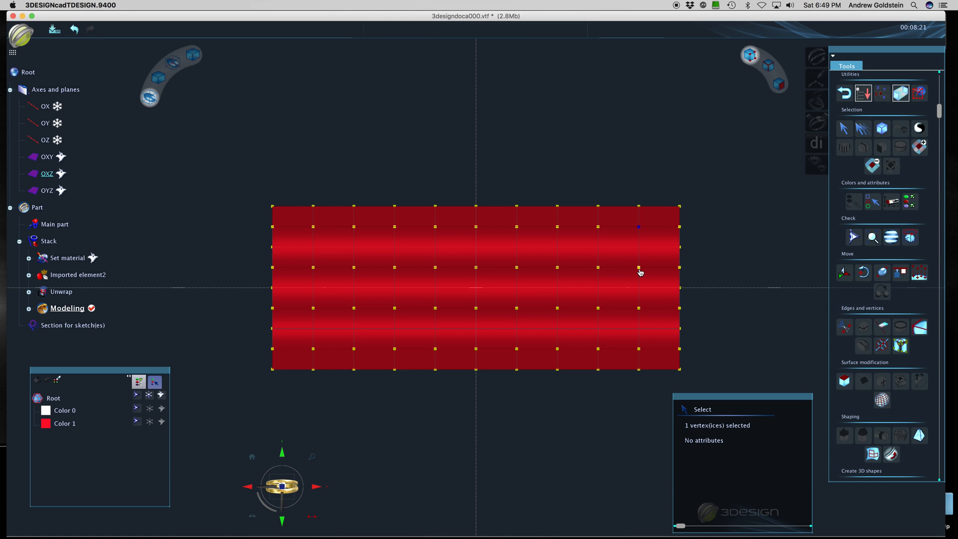
pyautogui.keyDown('shift'); pyautogui.click(640, 268); pyautogui.keyUp('shift')
pyautogui.keyDown('shift'); pyautogui.click(557, 227); pyautogui.keyUp('shift')
pyautogui.keyDown('shift'); pyautogui.click(558, 267); pyautogui.keyUp('shift')
pyautogui.keyDown('shift'); pyautogui.click(476, 227); pyautogui.keyUp('shift')
pyautogui.keyDown('shift'); pyautogui.click(476, 267); pyautogui.keyUp('shift')
pyautogui.keyDown('shift'); pyautogui.click(395, 227); pyautogui.keyUp('shift')
pyautogui.keyDown('shift'); pyautogui.click(394, 267); pyautogui.keyUp('shift')
pyautogui.keyDown('shift'); pyautogui.click(314, 227); pyautogui.keyUp('shift')
pyautogui.keyDown('shift'); pyautogui.click(313, 268); pyautogui.keyUp('shift')
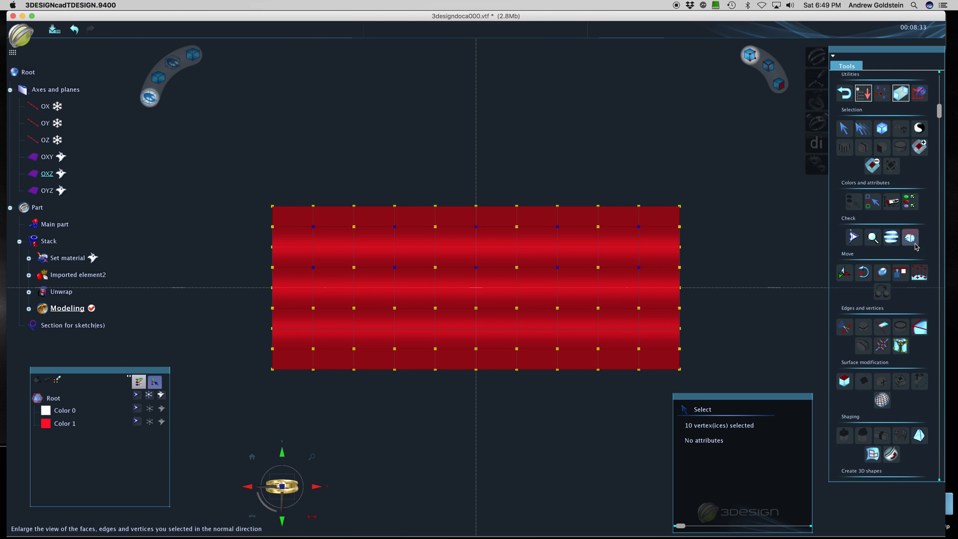
pyautogui.click(882, 272)
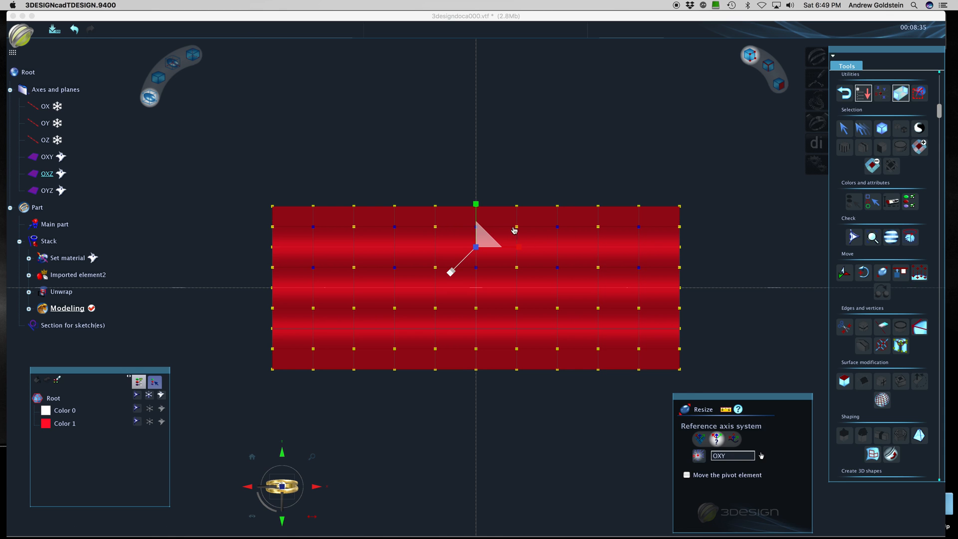
pyautogui.moveTo(478, 206); pyautogui.dragTo(476, 319)
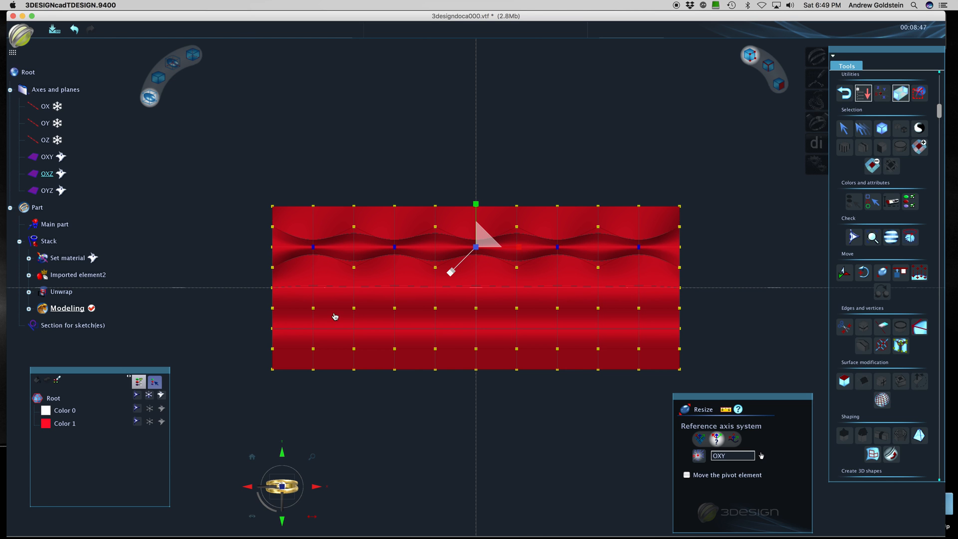
# - Resize the matching five vertex pairs on the lower two ridges along Y until each pair meets in the valley between
pyautogui.click(312, 308)
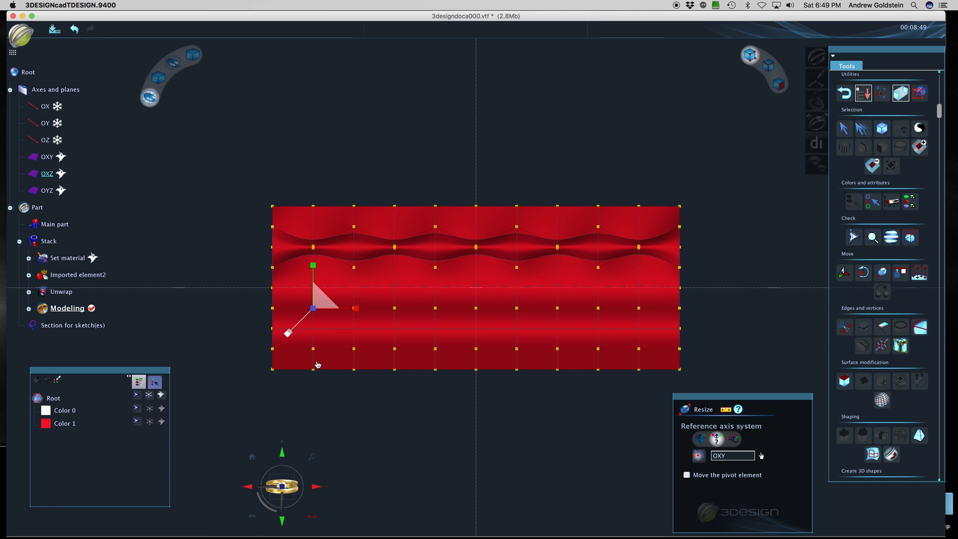
pyautogui.keyDown('shift'); pyautogui.click(313, 349); pyautogui.keyUp('shift')
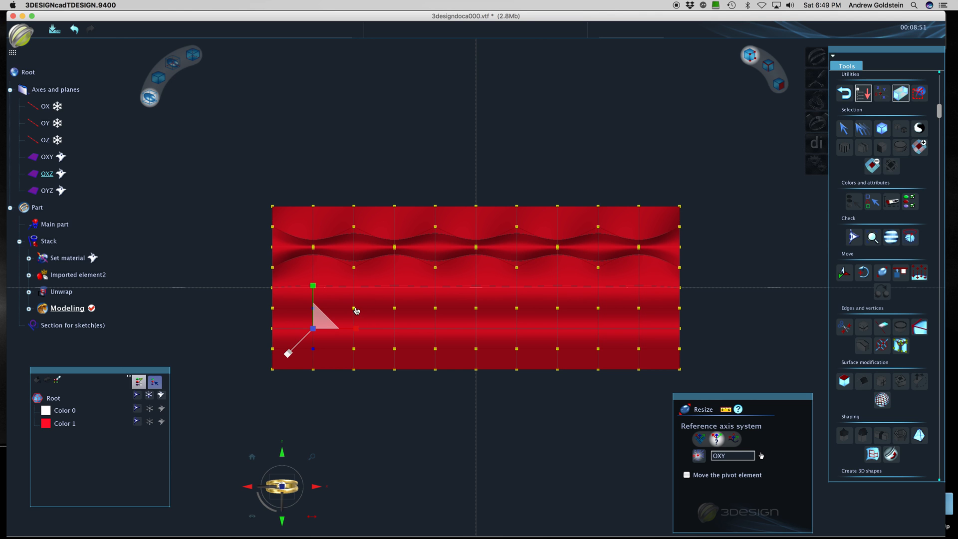
pyautogui.keyDown('shift'); pyautogui.click(394, 309); pyautogui.keyUp('shift')
pyautogui.keyDown('shift'); pyautogui.click(394, 349); pyautogui.keyUp('shift')
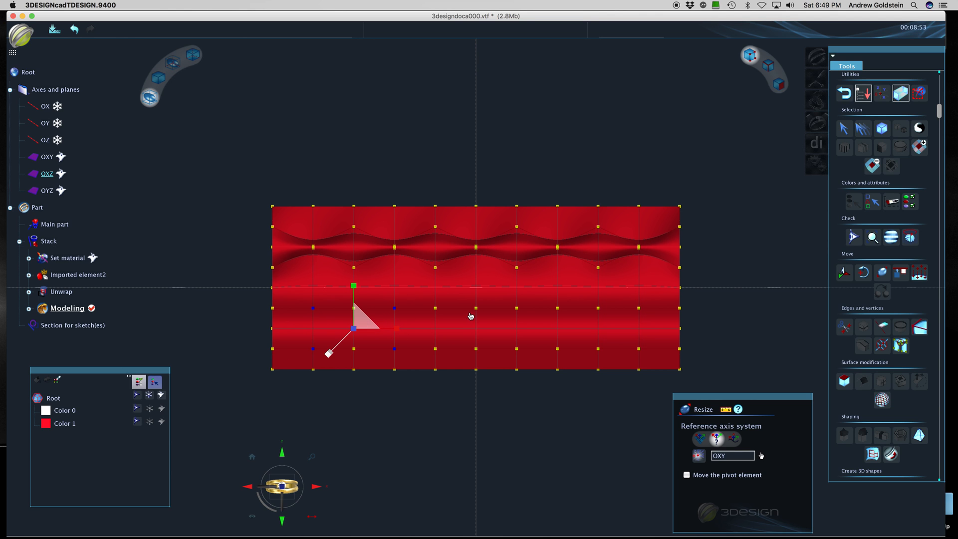
pyautogui.keyDown('shift'); pyautogui.click(477, 309); pyautogui.keyUp('shift')
pyautogui.keyDown('shift'); pyautogui.click(477, 349); pyautogui.keyUp('shift')
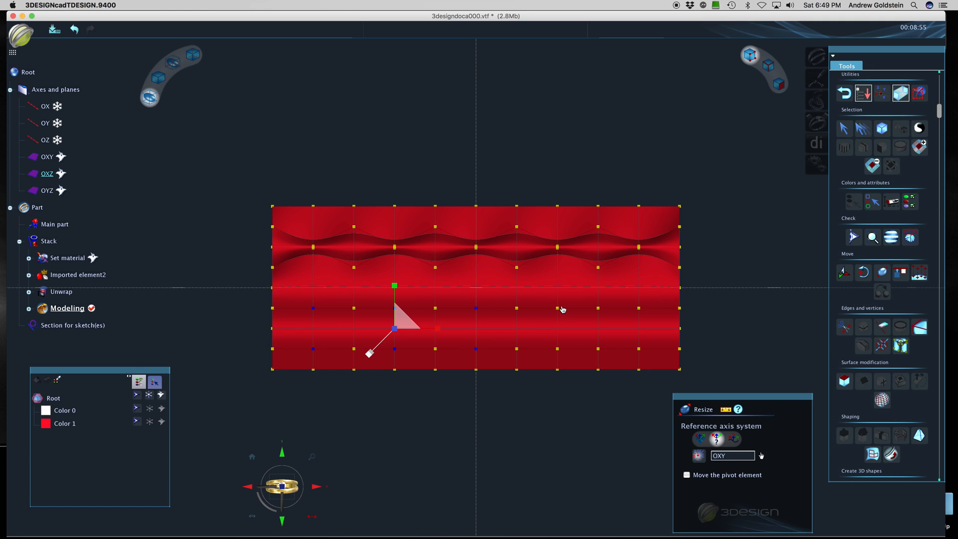
pyautogui.keyDown('shift'); pyautogui.click(558, 308); pyautogui.keyUp('shift')
pyautogui.keyDown('shift'); pyautogui.click(558, 350); pyautogui.keyUp('shift')
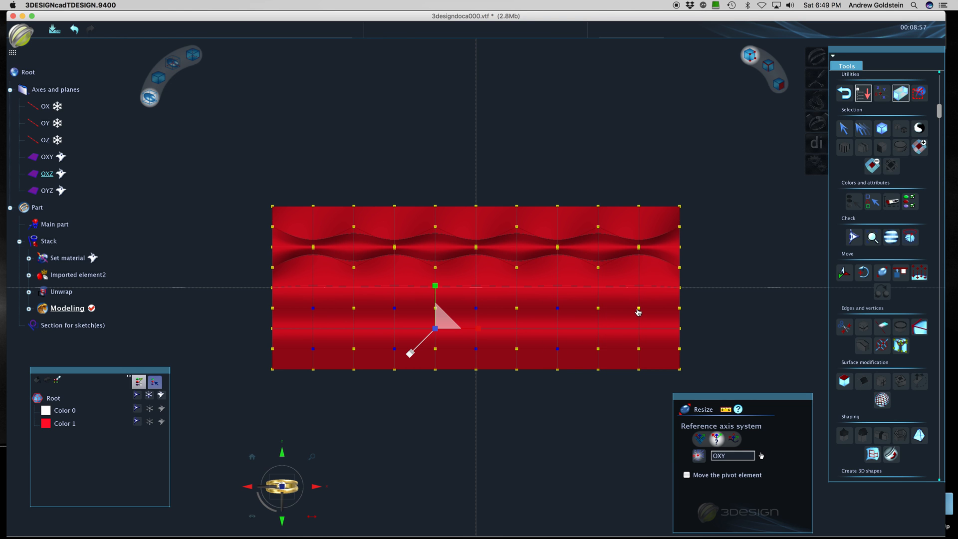
pyautogui.keyDown('shift'); pyautogui.click(639, 309); pyautogui.keyUp('shift')
pyautogui.keyDown('shift'); pyautogui.click(641, 351); pyautogui.keyUp('shift')
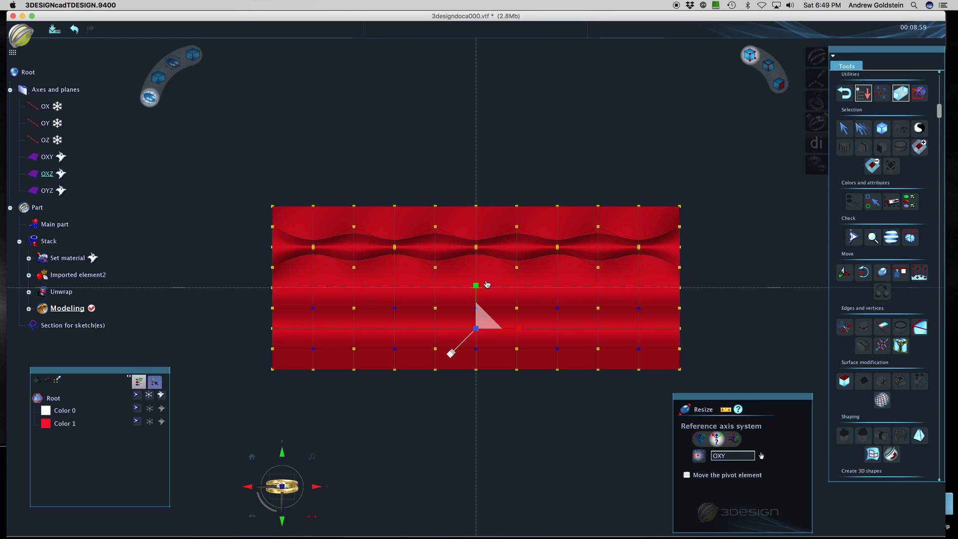
pyautogui.moveTo(479, 301); pyautogui.dragTo(466, 428)
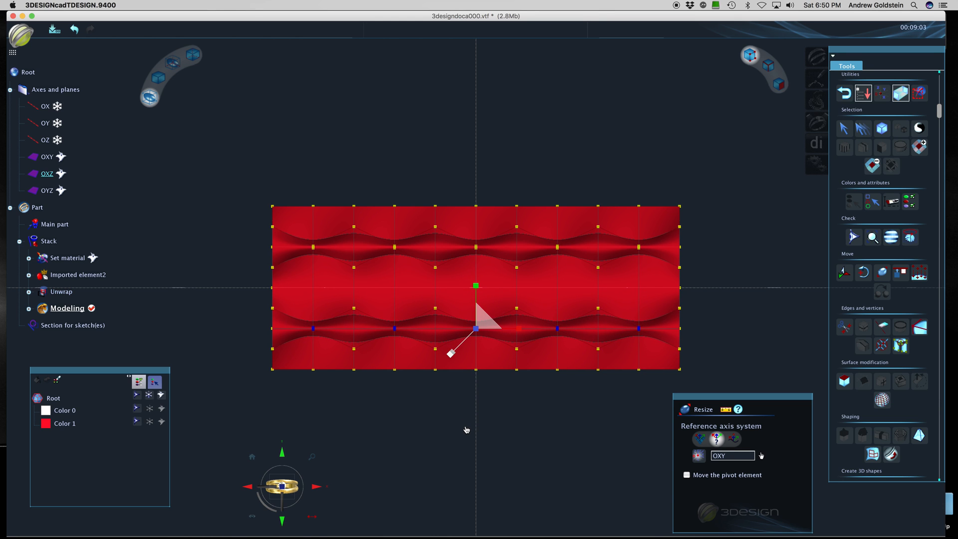
# - Select the four in-between vertex pairs on the middle two ridges and resize them along Y until they meet on the centerline
pyautogui.click(355, 269)
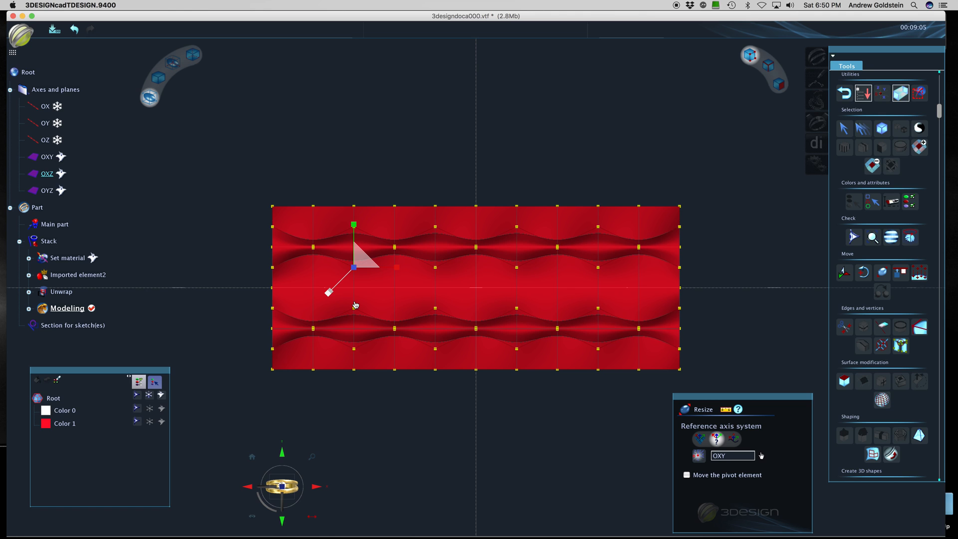
pyautogui.keyDown('shift'); pyautogui.click(354, 309); pyautogui.keyUp('shift')
pyautogui.keyDown('shift'); pyautogui.click(436, 268); pyautogui.keyUp('shift')
pyautogui.keyDown('shift'); pyautogui.click(435, 308); pyautogui.keyUp('shift')
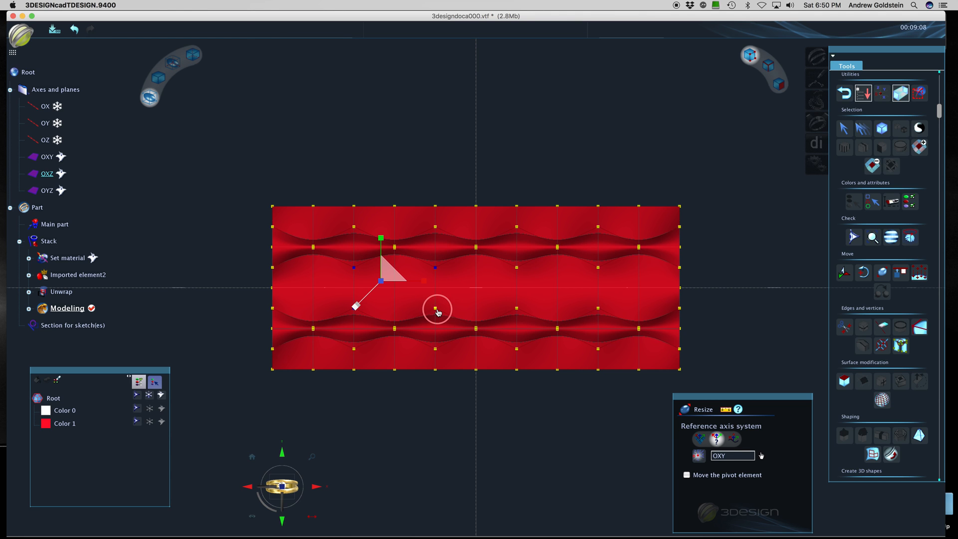
pyautogui.keyDown('shift'); pyautogui.click(517, 268); pyautogui.keyUp('shift')
pyautogui.keyDown('shift'); pyautogui.click(517, 309); pyautogui.keyUp('shift')
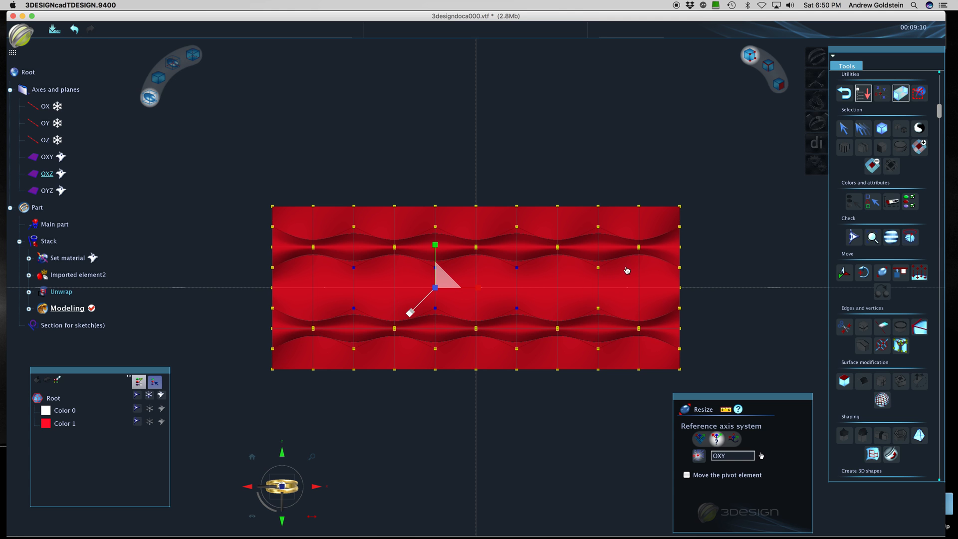
pyautogui.keyDown('shift'); pyautogui.click(600, 269); pyautogui.keyUp('shift')
pyautogui.keyDown('shift'); pyautogui.click(599, 312); pyautogui.keyUp('shift')
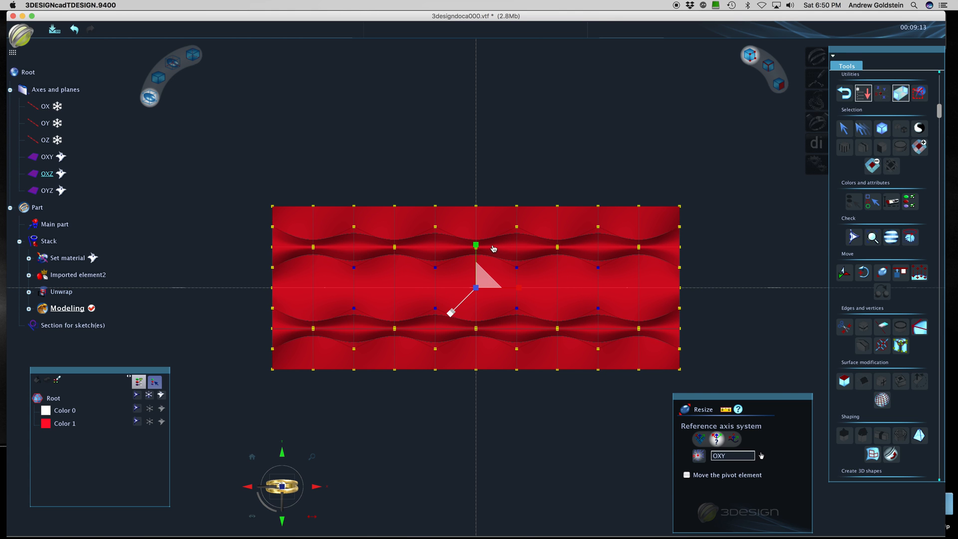
pyautogui.moveTo(478, 245); pyautogui.dragTo(469, 388)
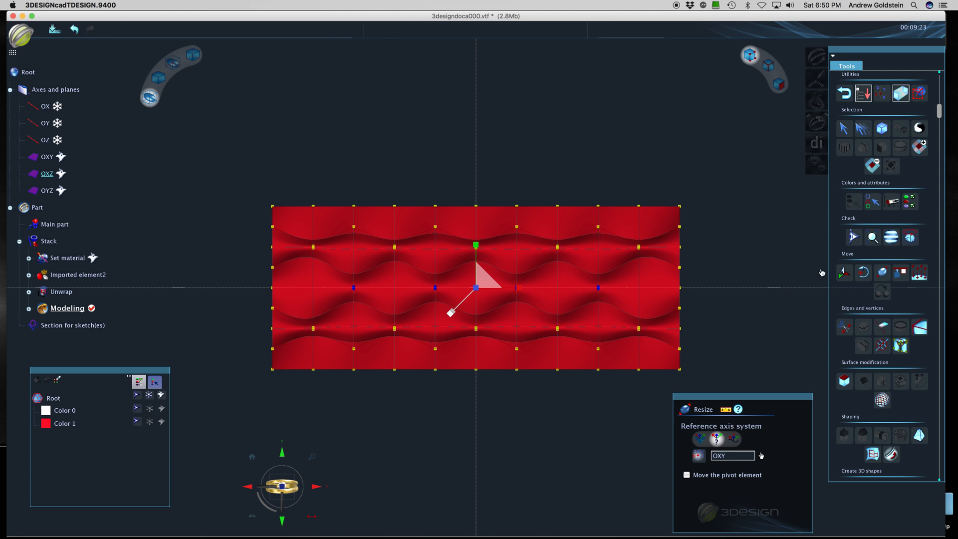
# - Move the four in-between vertices of the uppermost ridge along Y to the upper long edge of the box
pyautogui.click(845, 273)
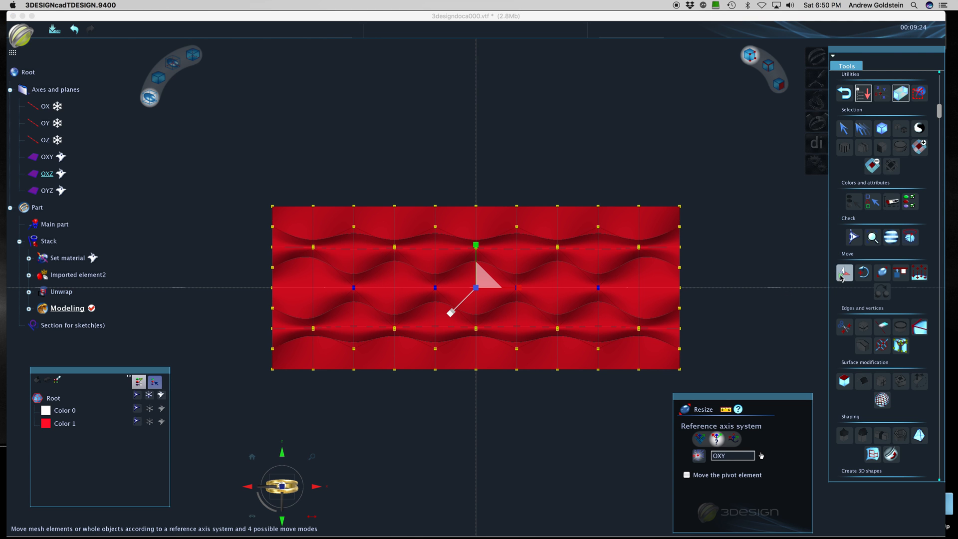
pyautogui.click(355, 229)
pyautogui.keyDown('shift'); pyautogui.click(436, 228); pyautogui.keyUp('shift')
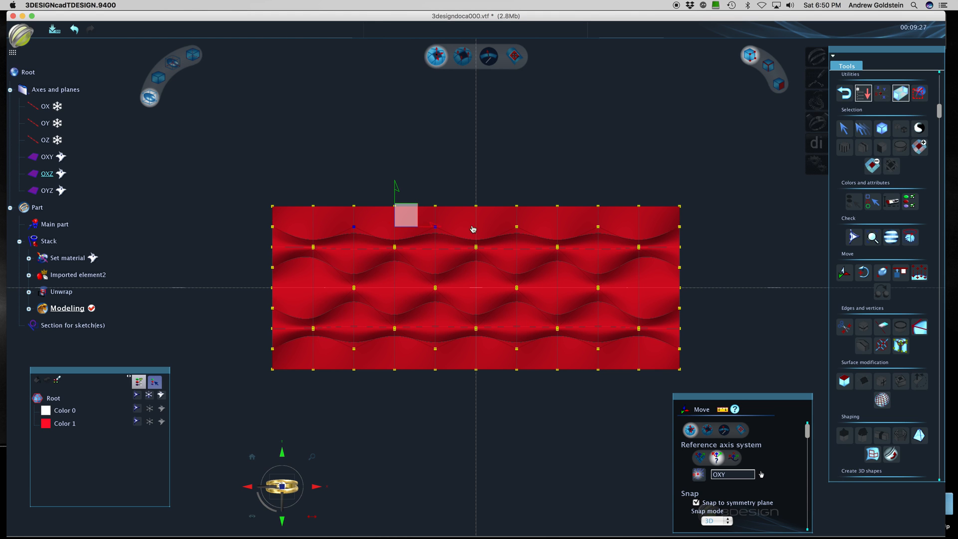
pyautogui.keyDown('shift'); pyautogui.click(523, 229); pyautogui.keyUp('shift')
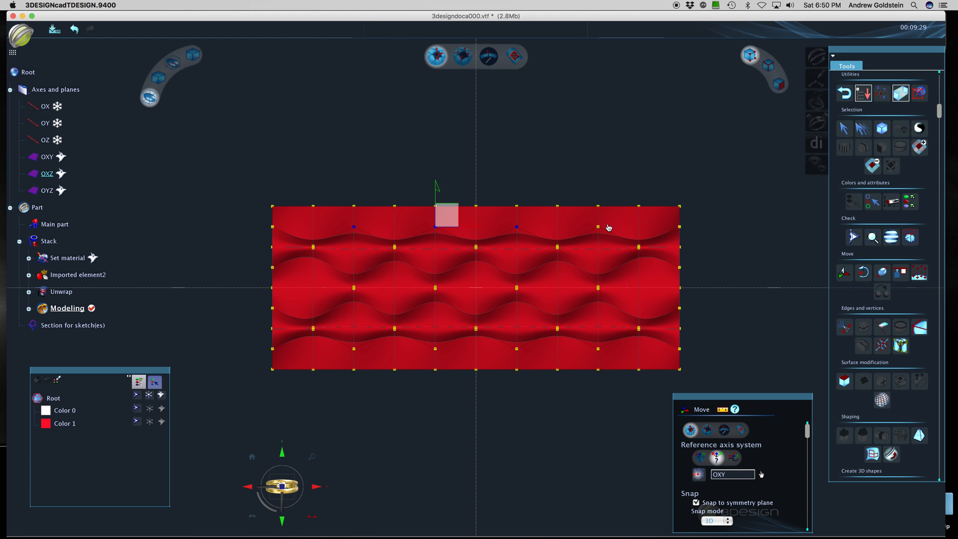
pyautogui.keyDown('shift'); pyautogui.click(600, 229); pyautogui.keyUp('shift')
pyautogui.moveTo(476, 189); pyautogui.dragTo(478, 169)
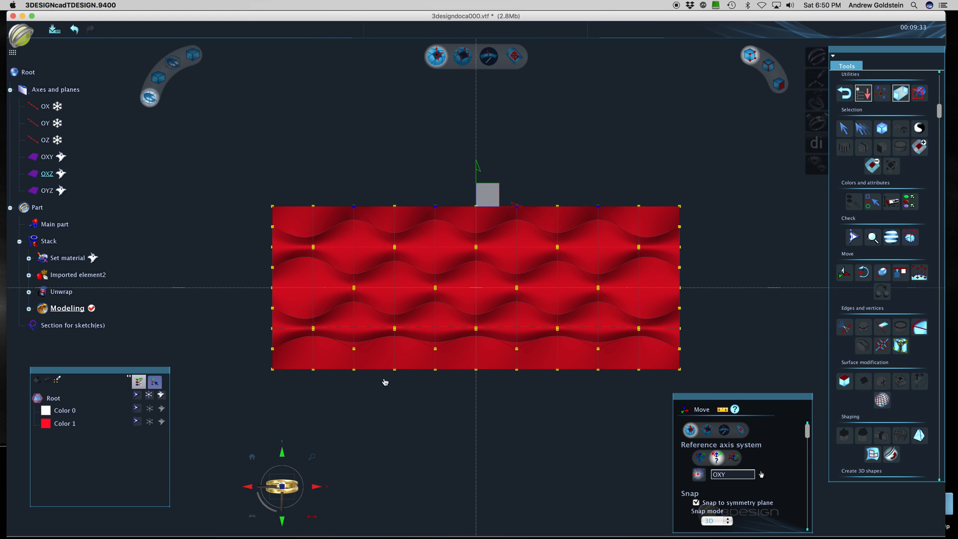
# - Move the four in-between vertices of the lowest ridge along Y to the lower long edge of the box
pyautogui.click(354, 349)
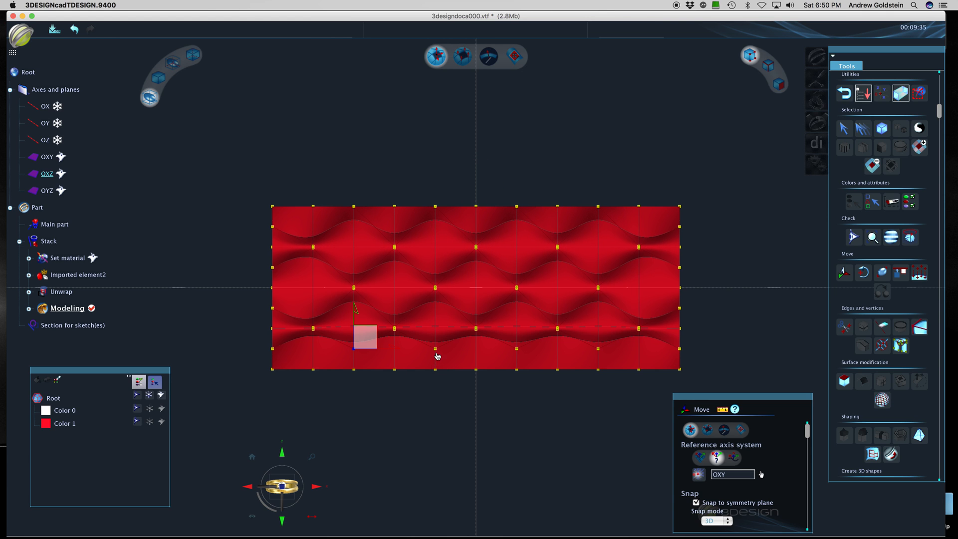
pyautogui.keyDown('shift'); pyautogui.click(436, 349); pyautogui.keyUp('shift')
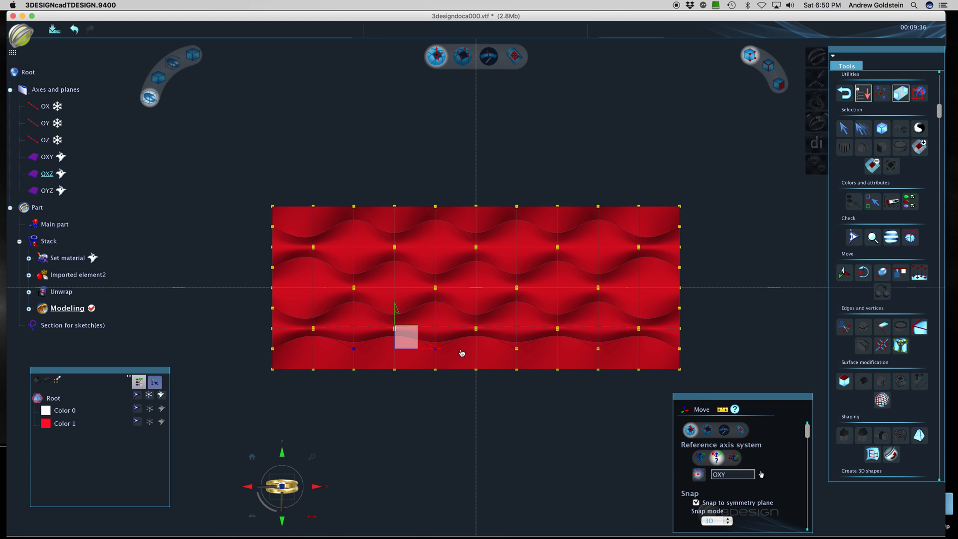
pyautogui.keyDown('shift'); pyautogui.click(518, 349); pyautogui.keyUp('shift')
pyautogui.keyDown('shift'); pyautogui.click(599, 349); pyautogui.keyUp('shift')
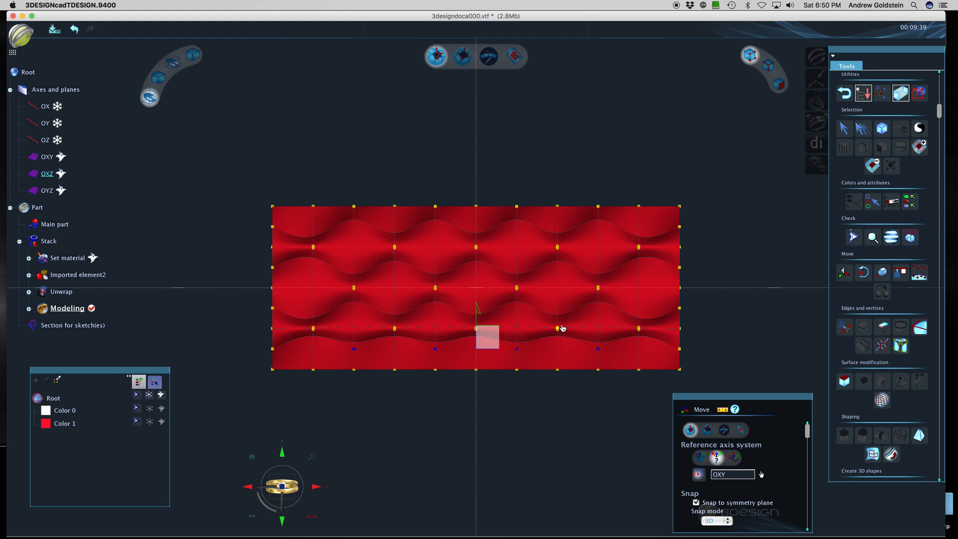
pyautogui.moveTo(481, 312); pyautogui.dragTo(481, 333)
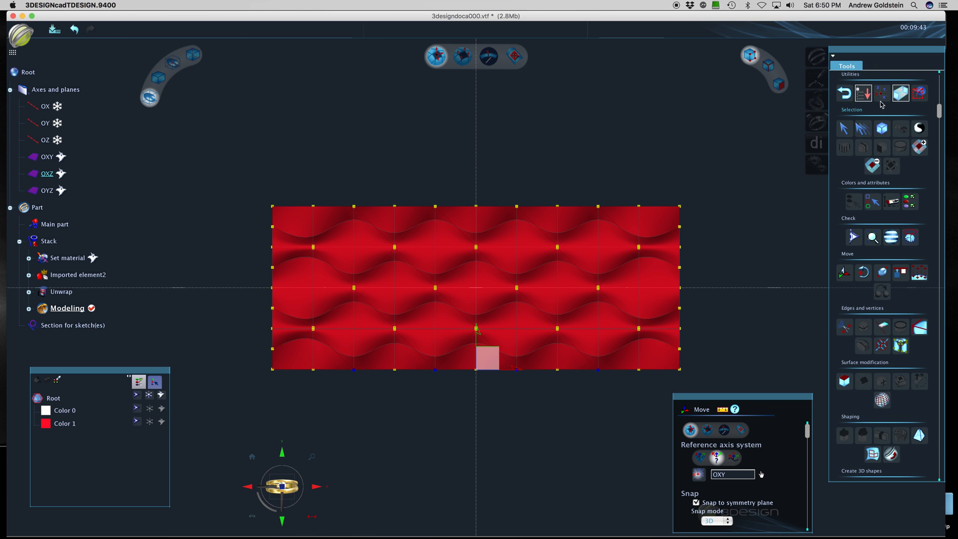
# - Switch to face selection, select the entire wavy box and activate Resize
pyautogui.click(780, 85)
pyautogui.click(445, 448)
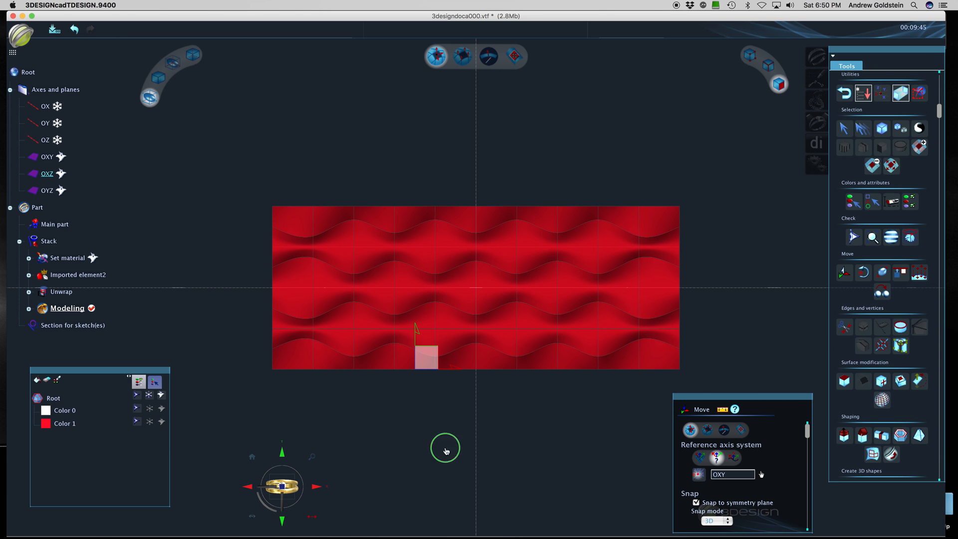
pyautogui.moveTo(446, 451)
pyautogui.mouseDown(button='right')
pyautogui.moveTo(749, 270)
pyautogui.moveTo(743, 220)
pyautogui.moveTo(501, 404)
pyautogui.moveTo(650, 269)
pyautogui.moveTo(303, 343)
pyautogui.mouseUp(button='right')
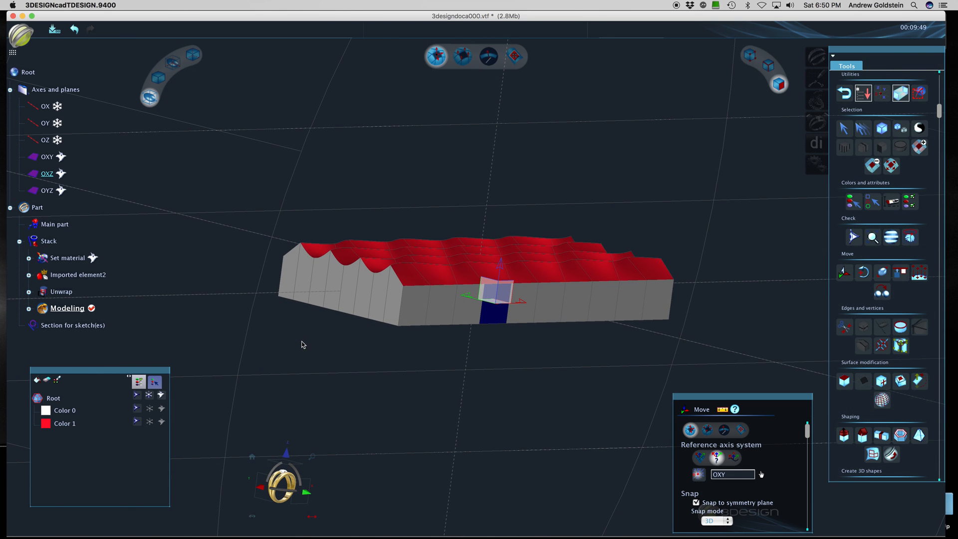
pyautogui.scroll(-5, 558, 226)
pyautogui.moveTo(566, 208)
pyautogui.mouseDown(button='right')
pyautogui.moveTo(541, 315)
pyautogui.moveTo(540, 281)
pyautogui.mouseUp(button='right')
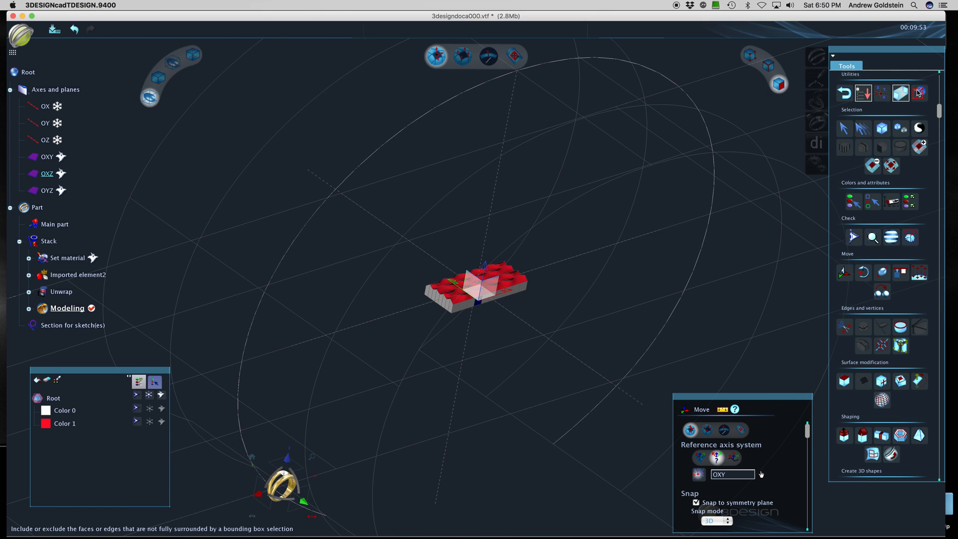
pyautogui.click(881, 130)
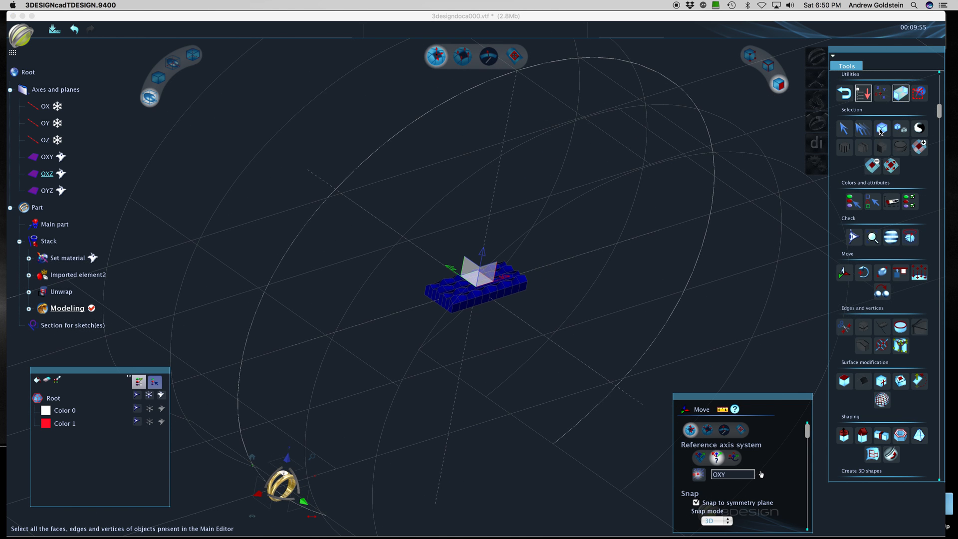
pyautogui.click(885, 276)
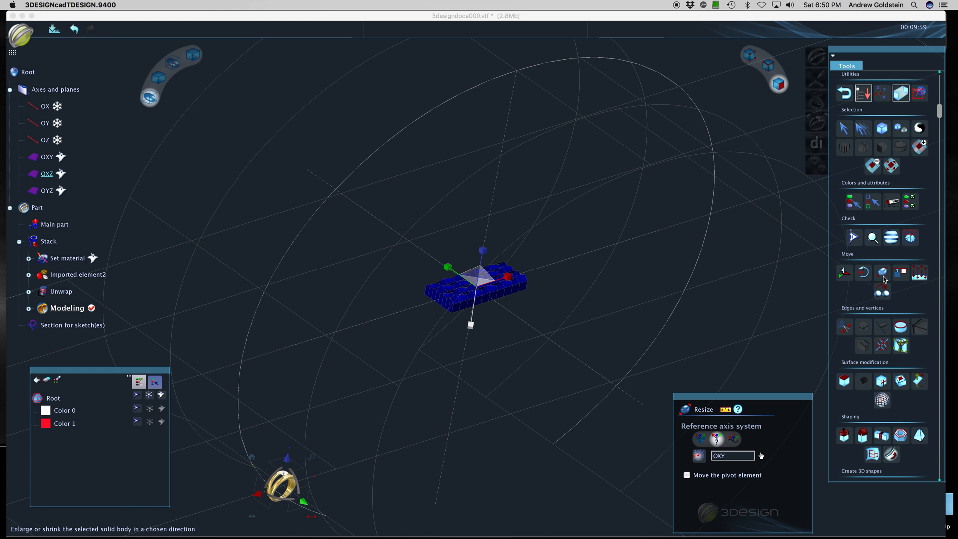
# - Try to scale the whole box uniformly and undo that resize
pyautogui.moveTo(474, 329); pyautogui.dragTo(472, 352)
pyautogui.click(74, 30)
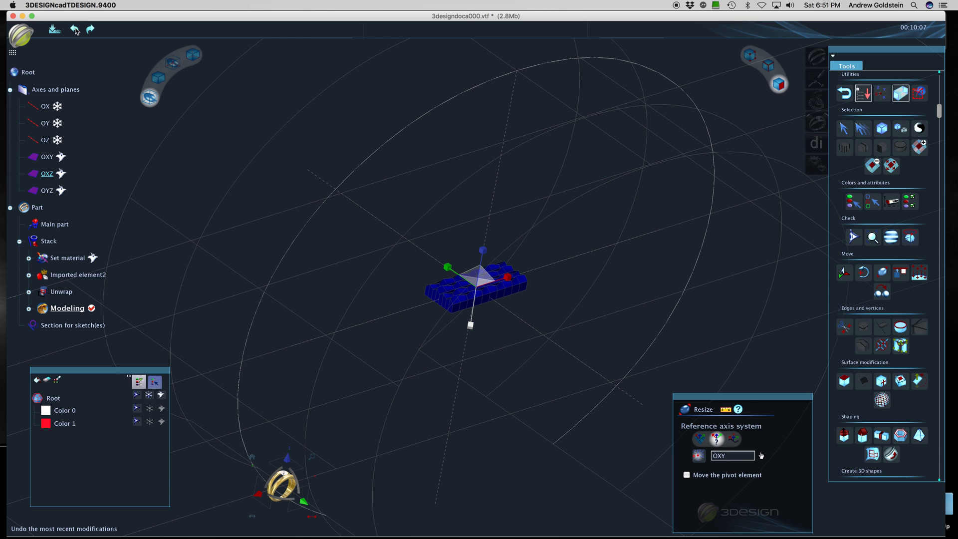
# - In the top view, stretch the box along Y and X to cover the central area of the unwrapped cuff grid
pyautogui.click(286, 468)
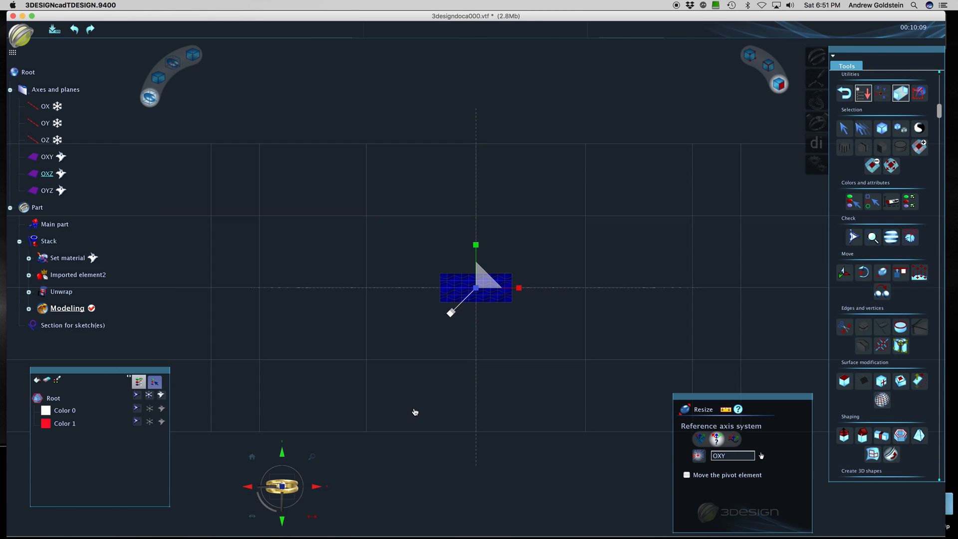
pyautogui.moveTo(476, 249); pyautogui.dragTo(517, 70)
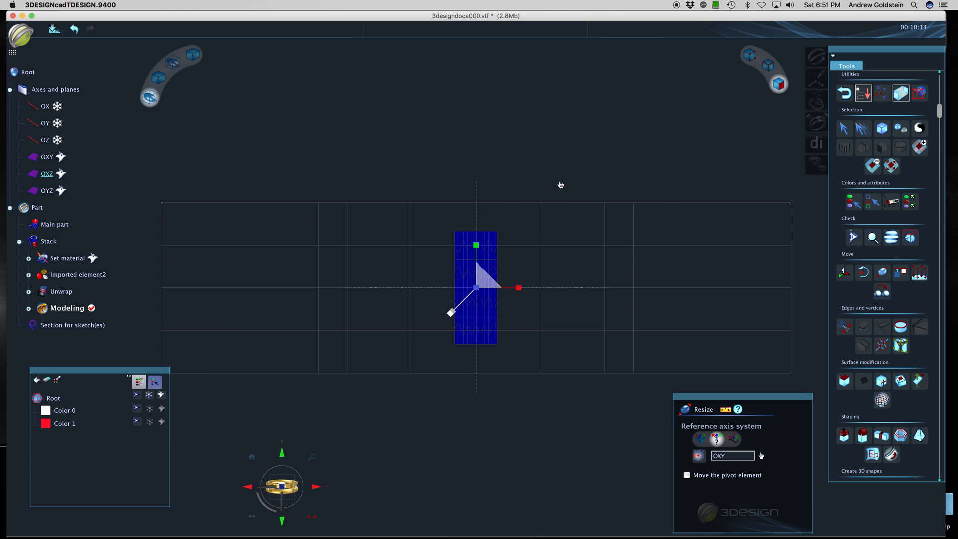
pyautogui.moveTo(519, 288); pyautogui.dragTo(842, 281)
pyautogui.moveTo(388, 461); pyautogui.dragTo(599, 320, button='middle')
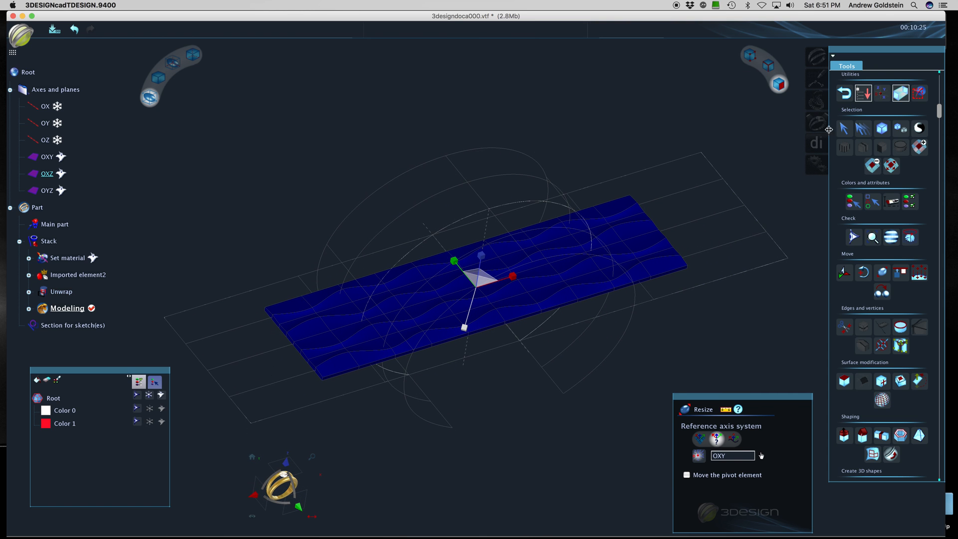
# - Leave Resize, exit the subdivision modeling back to the part, and hide the finished wavy box
pyautogui.click(843, 128)
pyautogui.click(454, 388)
pyautogui.moveTo(252, 428); pyautogui.dragTo(619, 354, button='middle')
pyautogui.scroll(10, 539, 411)
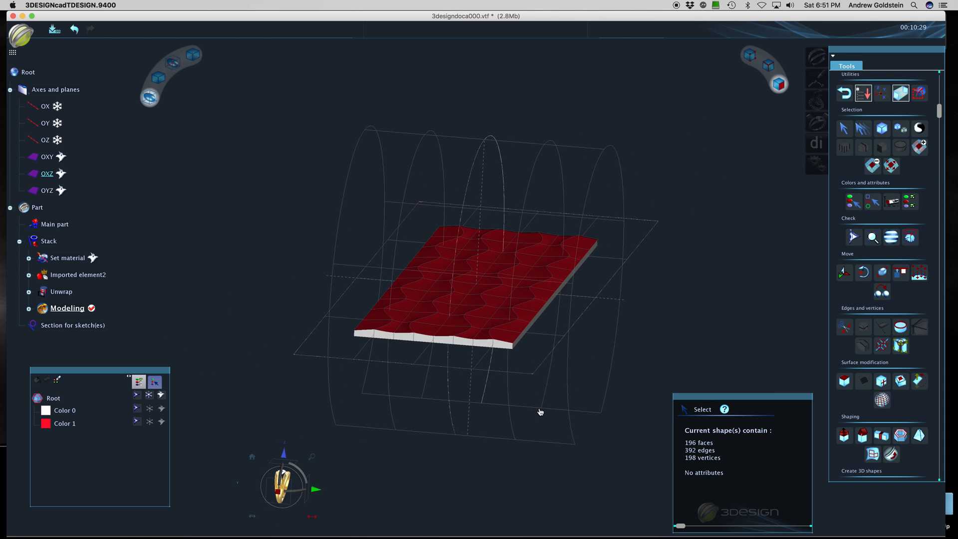
pyautogui.scroll(-3, 791, 257)
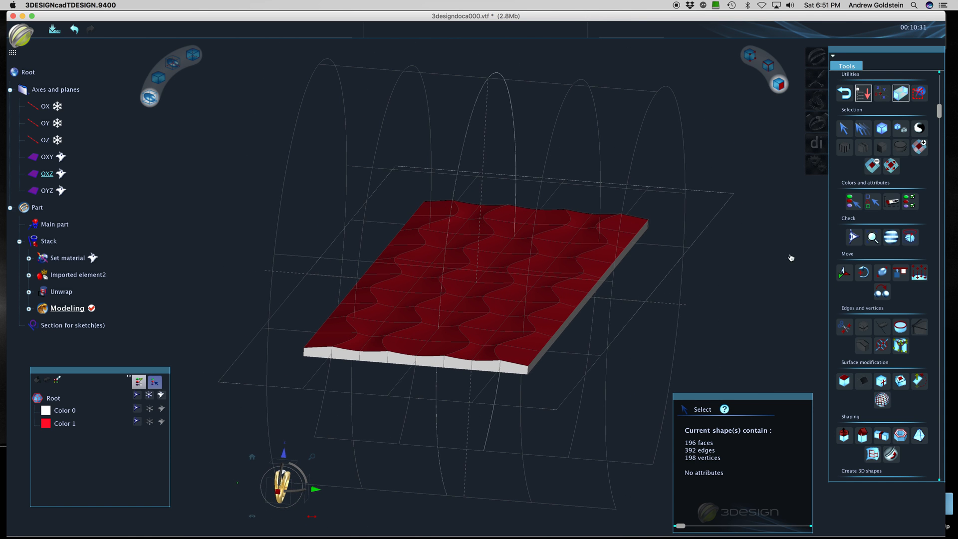
pyautogui.click(844, 92)
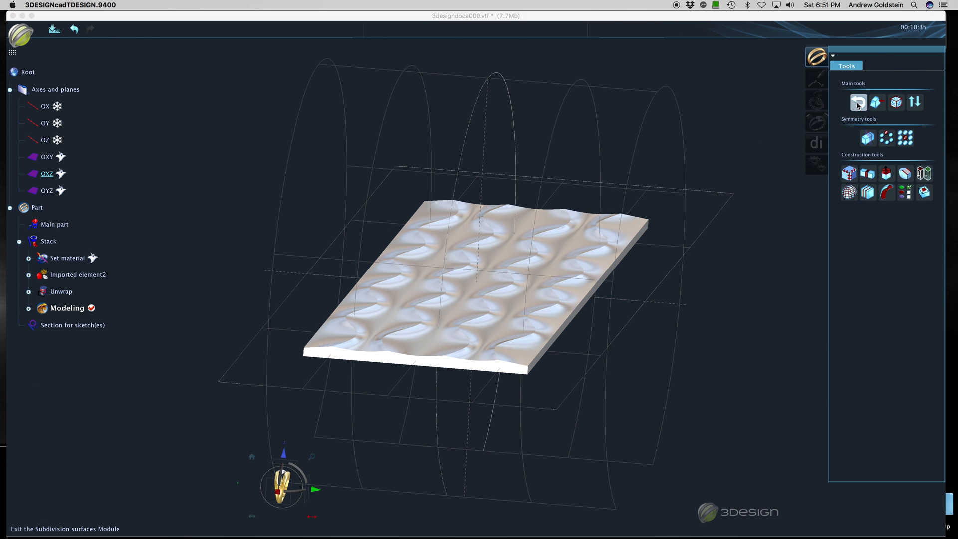
pyautogui.click(507, 275)
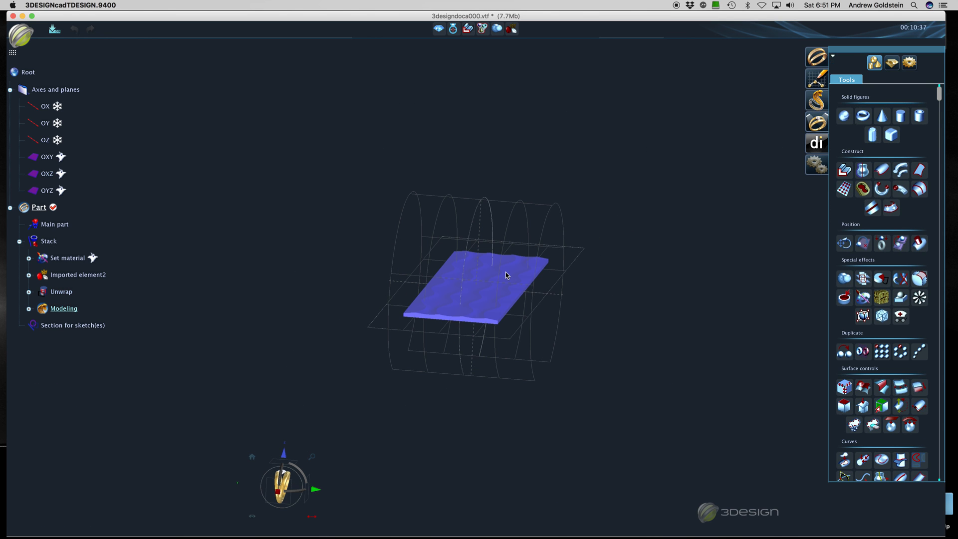
pyautogui.press('h')
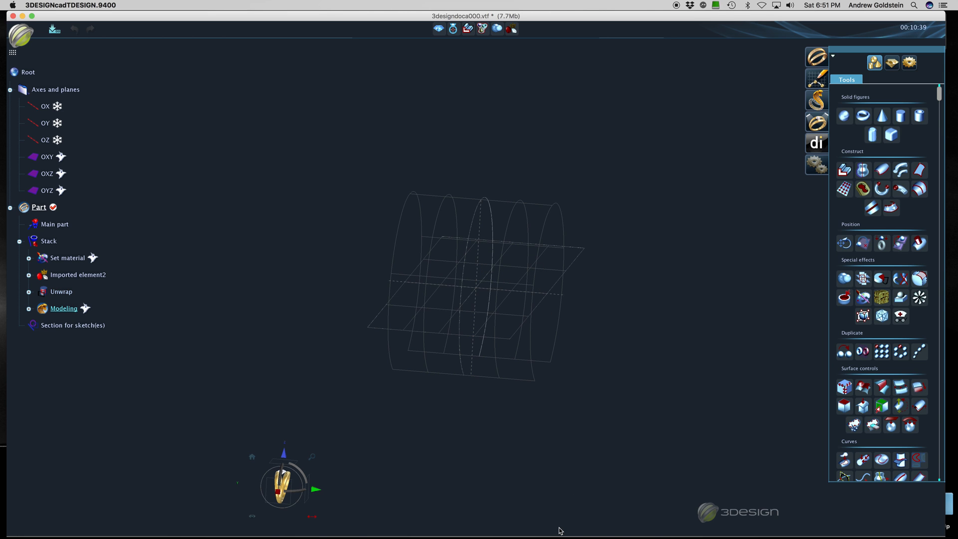
# - Start importing an element, enlarge the symbol library to browse its models, and refresh the list
pyautogui.click(511, 29)
pyautogui.moveTo(570, 451); pyautogui.dragTo(555, 245)
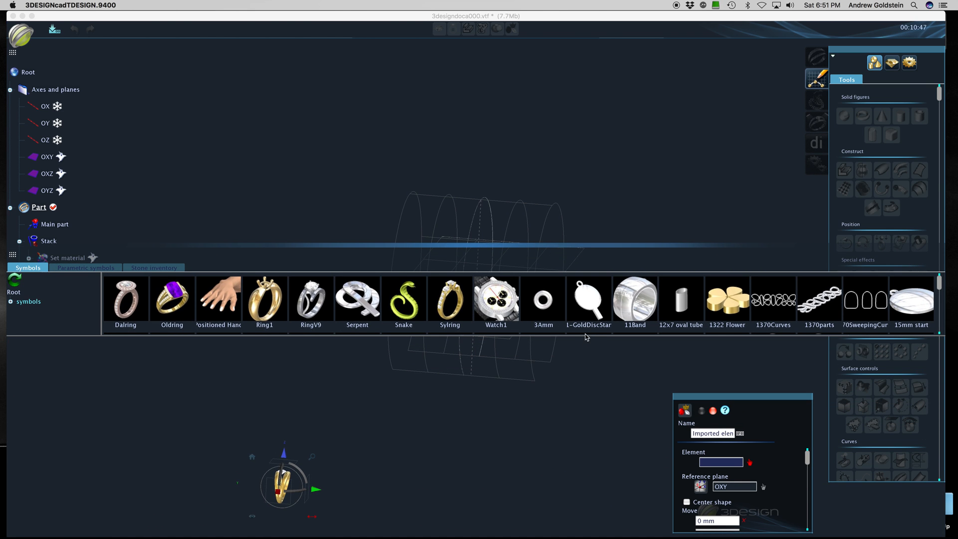
pyautogui.moveTo(585, 335); pyautogui.dragTo(584, 536)
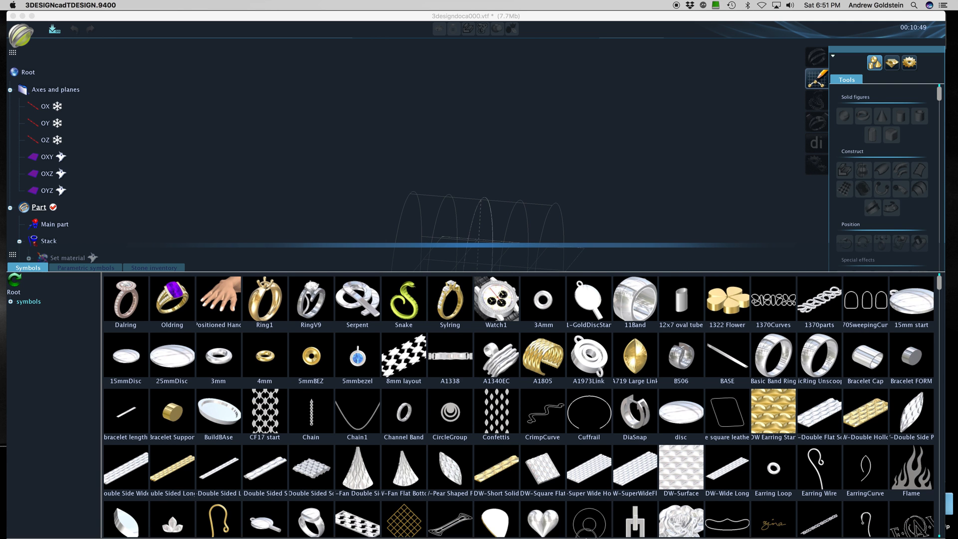
pyautogui.scroll(-15, 608, 428)
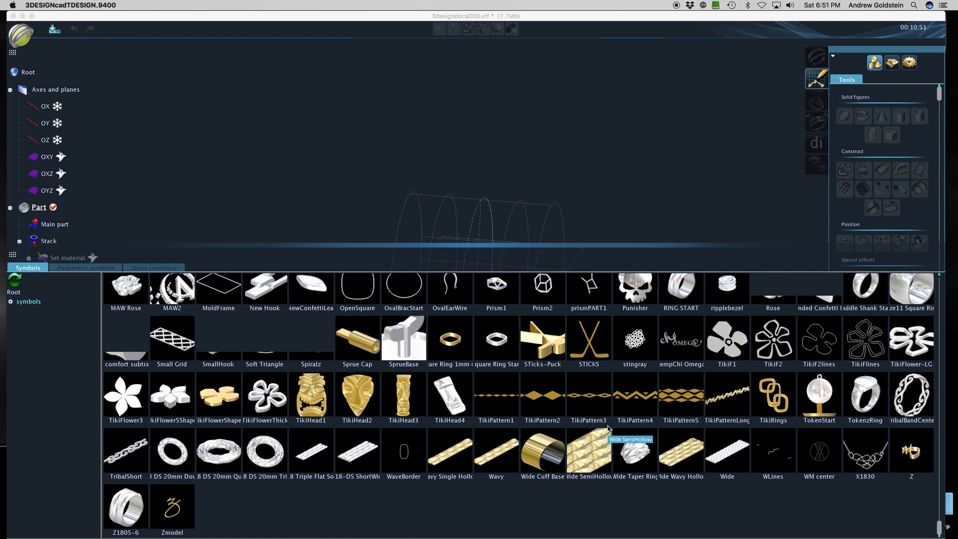
pyautogui.scroll(15, 608, 428)
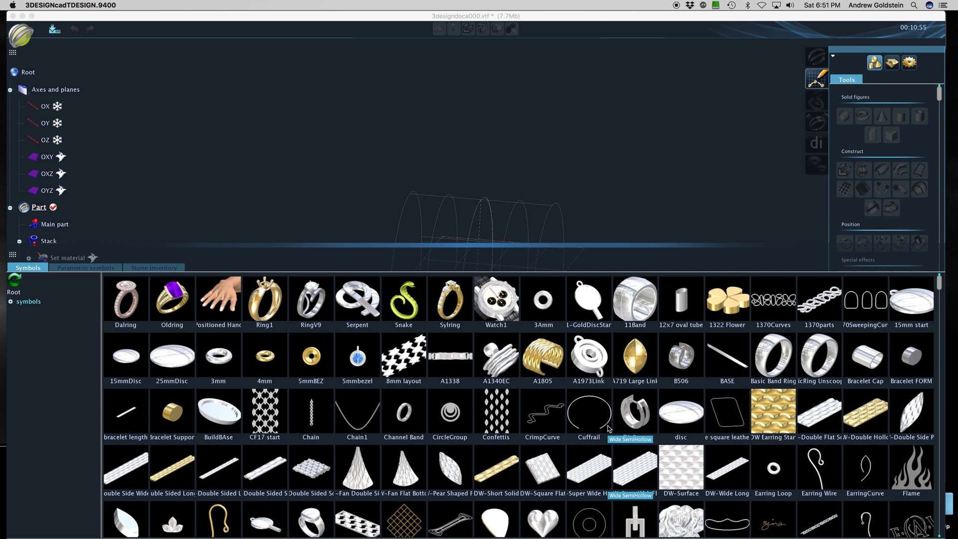
pyautogui.scroll(-15, 607, 428)
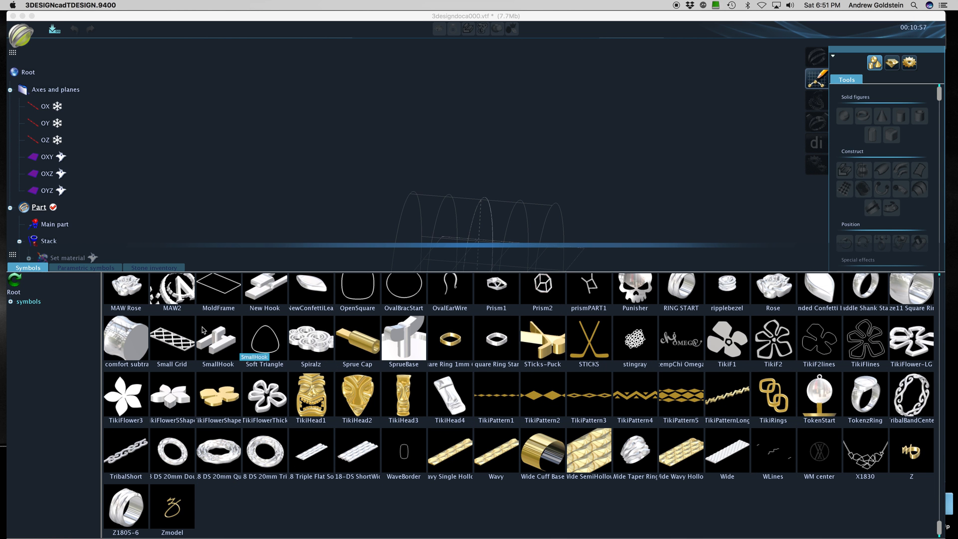
pyautogui.click(15, 280)
# - Find the Wide symbol in the library and import it on the OXY reference plane
pyautogui.scroll(-15, 664, 480)
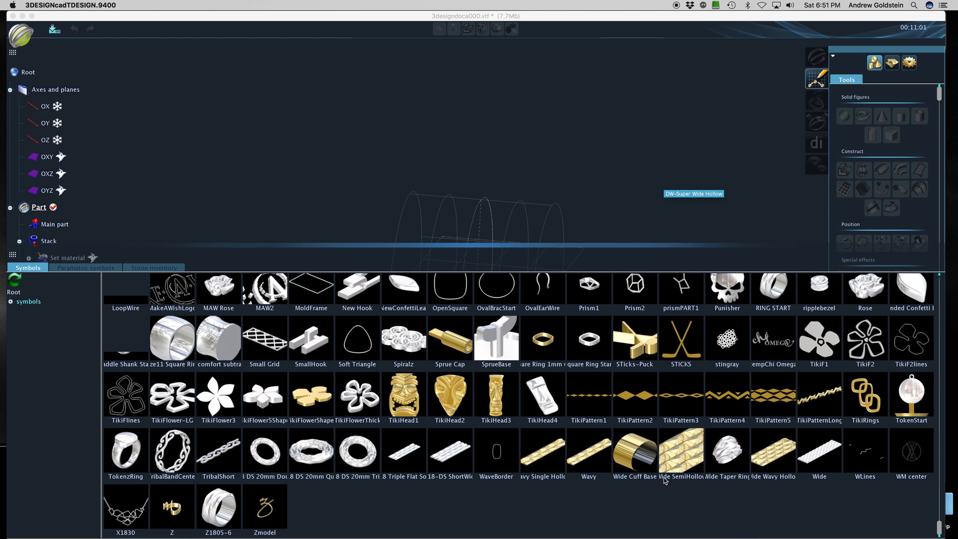
pyautogui.scroll(2, 665, 481)
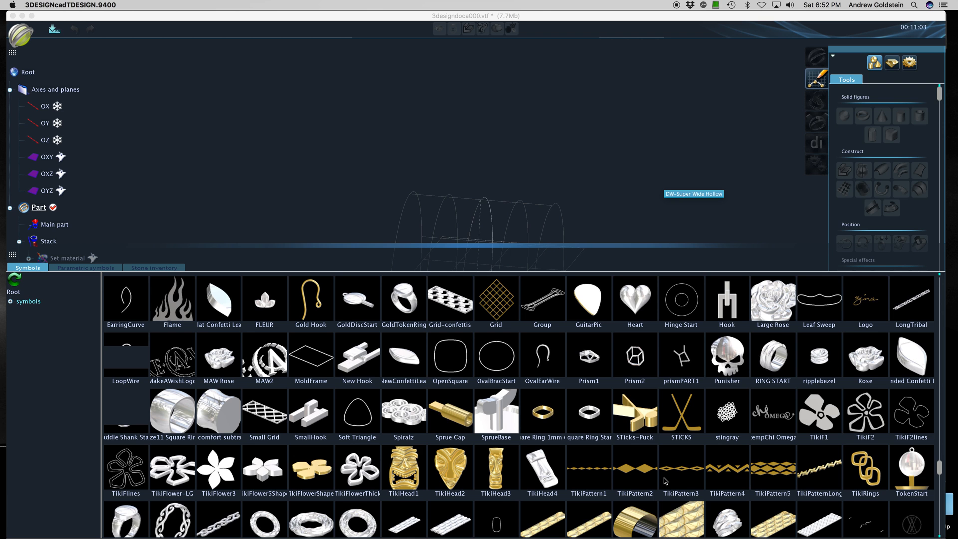
pyautogui.scroll(4, 664, 480)
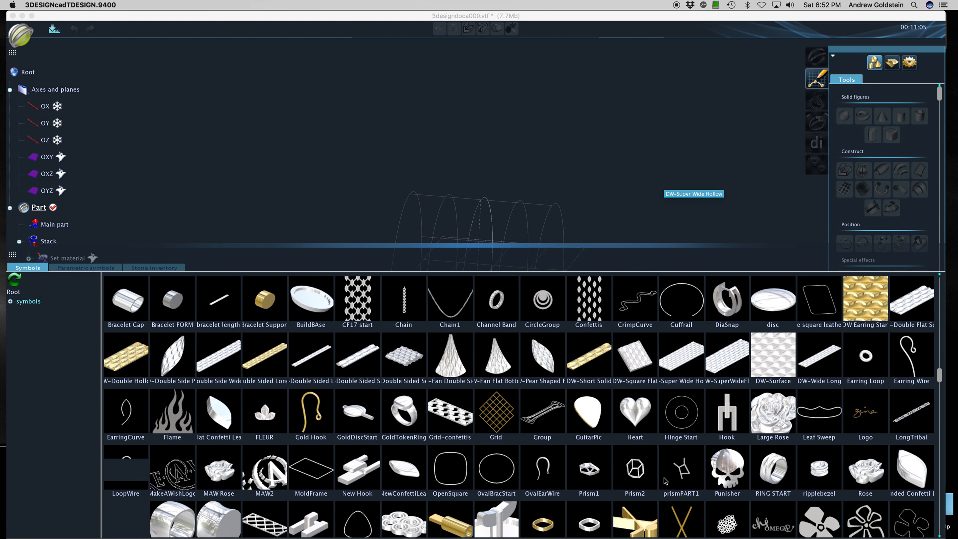
pyautogui.scroll(4, 665, 480)
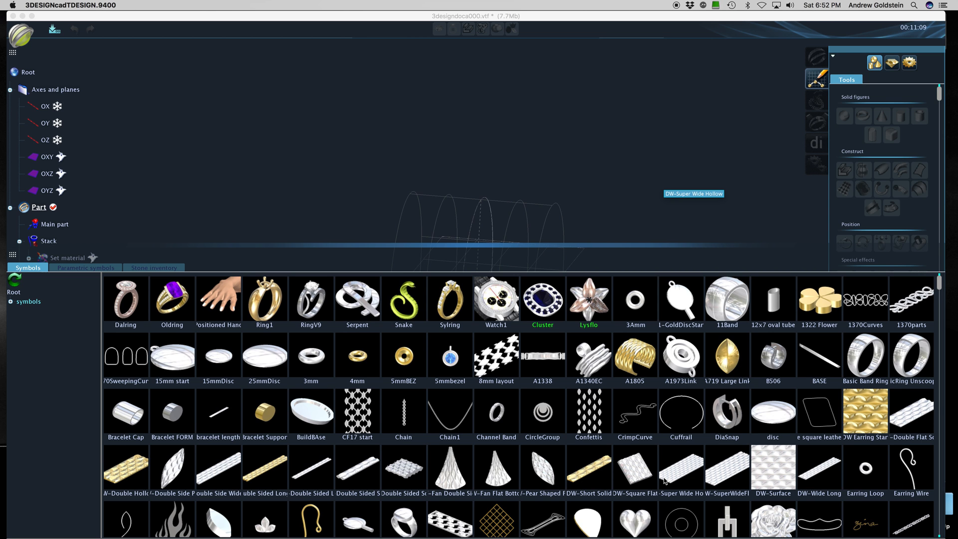
pyautogui.scroll(-8, 665, 481)
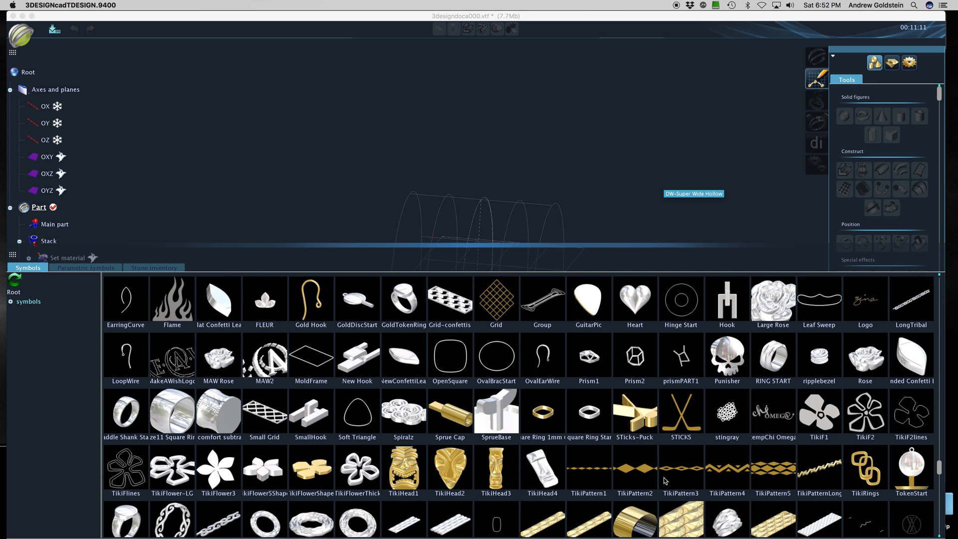
pyautogui.scroll(-3, 664, 481)
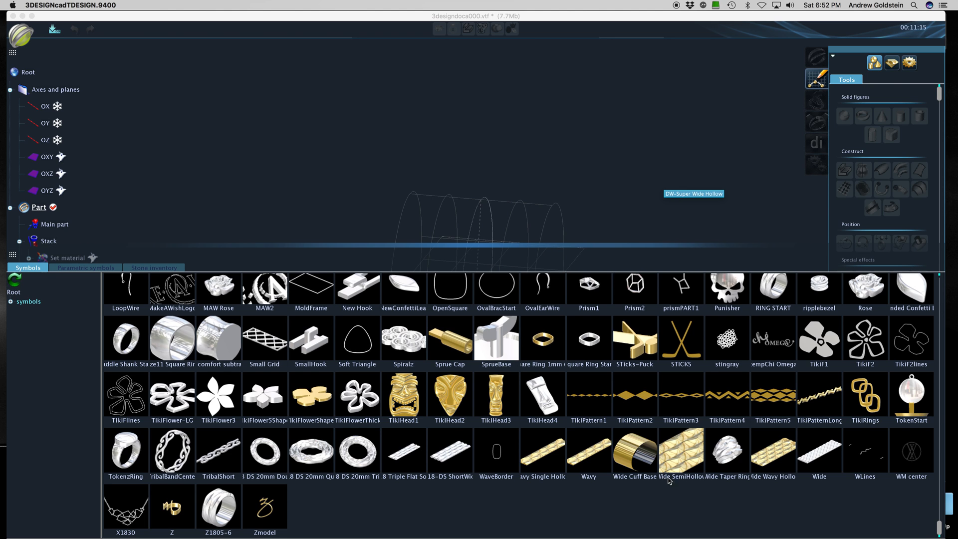
pyautogui.doubleClick(829, 458)
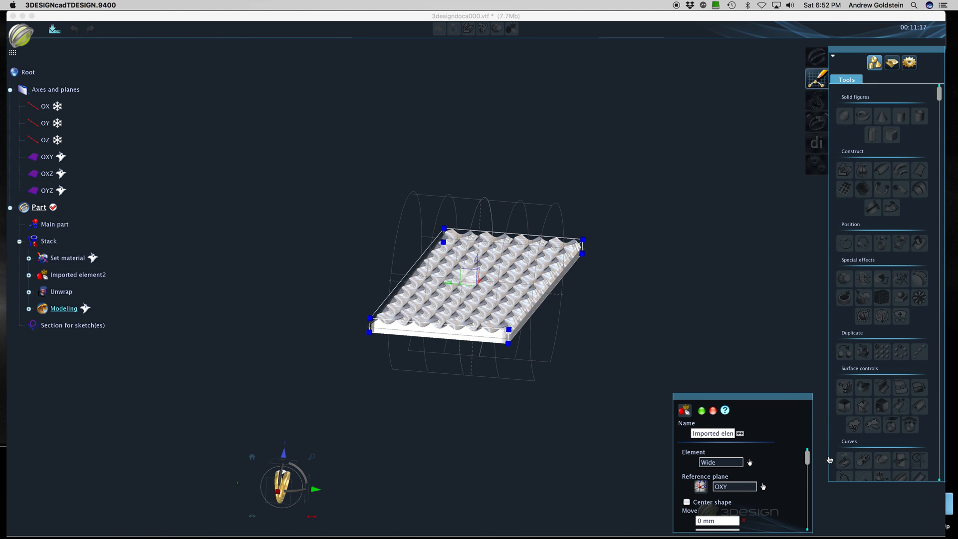
pyautogui.click(703, 413)
# - Examine the imported wave plate's hollow underside, its ridged upper surface and its rounded corner up close
pyautogui.moveTo(756, 310); pyautogui.dragTo(719, 162, button='middle')
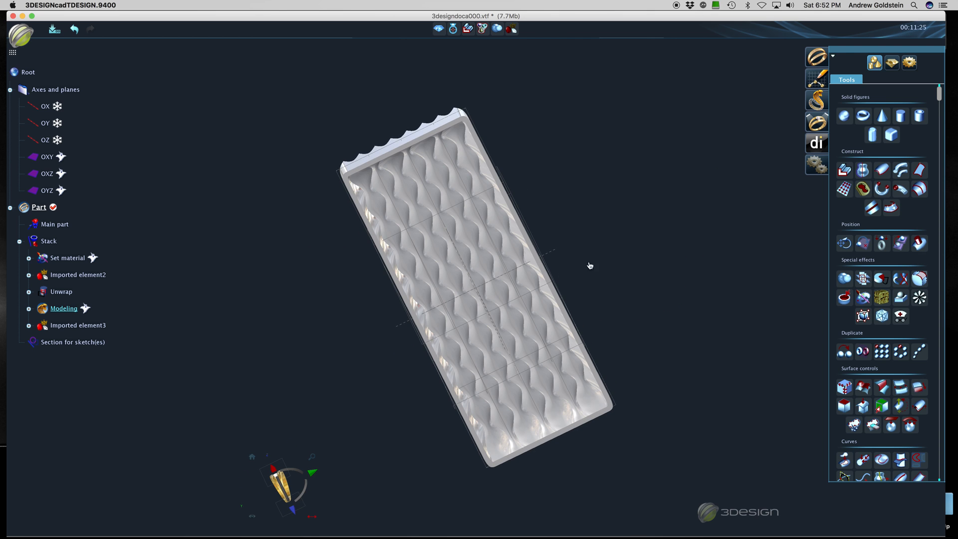
pyautogui.scroll(5, 472, 319)
pyautogui.moveTo(644, 242); pyautogui.dragTo(614, 308, button='middle')
pyautogui.scroll(-4, 611, 307)
pyautogui.moveTo(688, 226); pyautogui.dragTo(687, 169, button='middle')
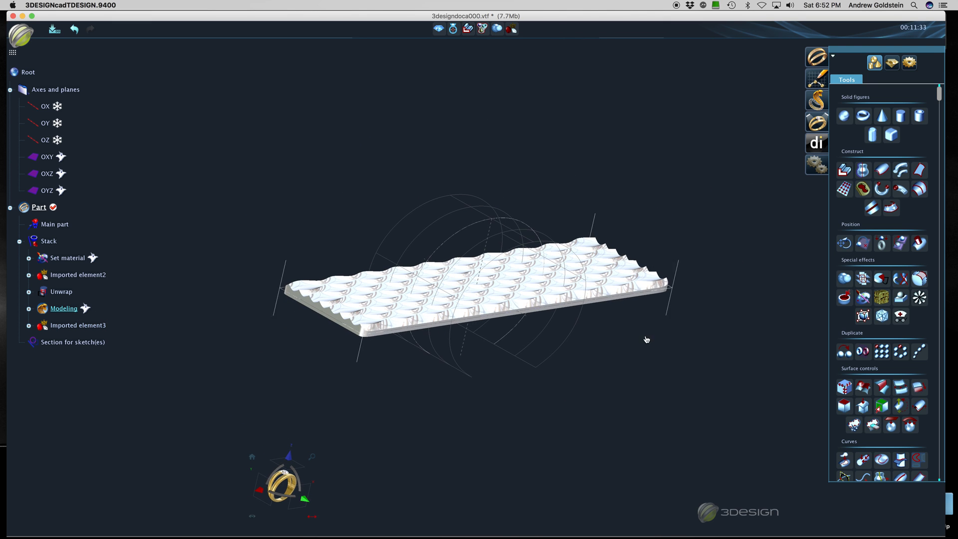
pyautogui.click(621, 291)
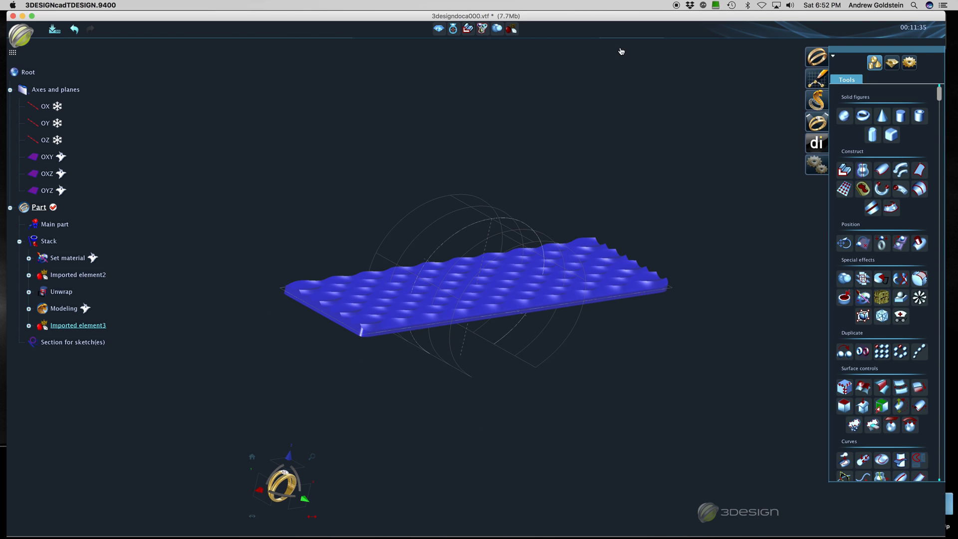
pyautogui.moveTo(607, 171); pyautogui.dragTo(598, 220, button='middle')
pyautogui.scroll(3, 402, 253)
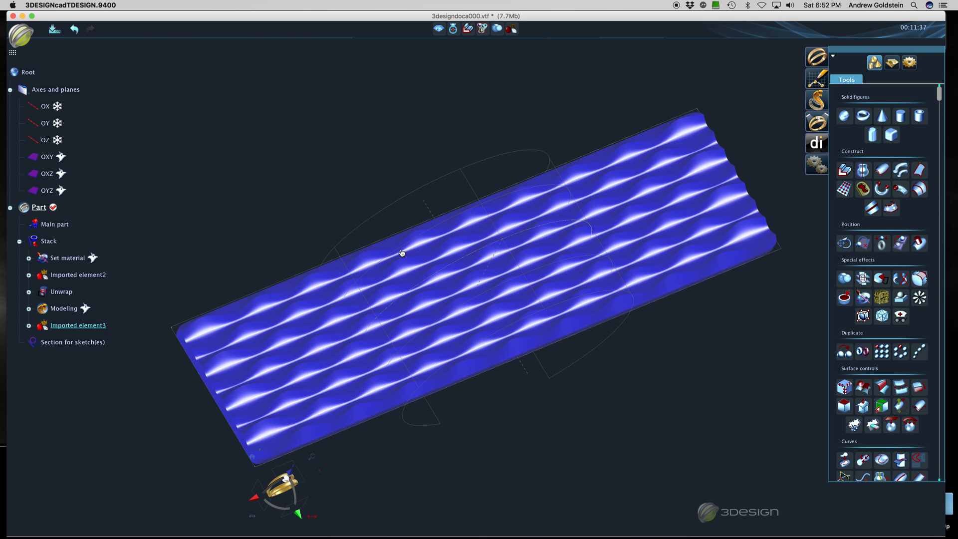
pyautogui.scroll(3, 402, 253)
pyautogui.moveTo(701, 87); pyautogui.dragTo(705, 174, button='middle')
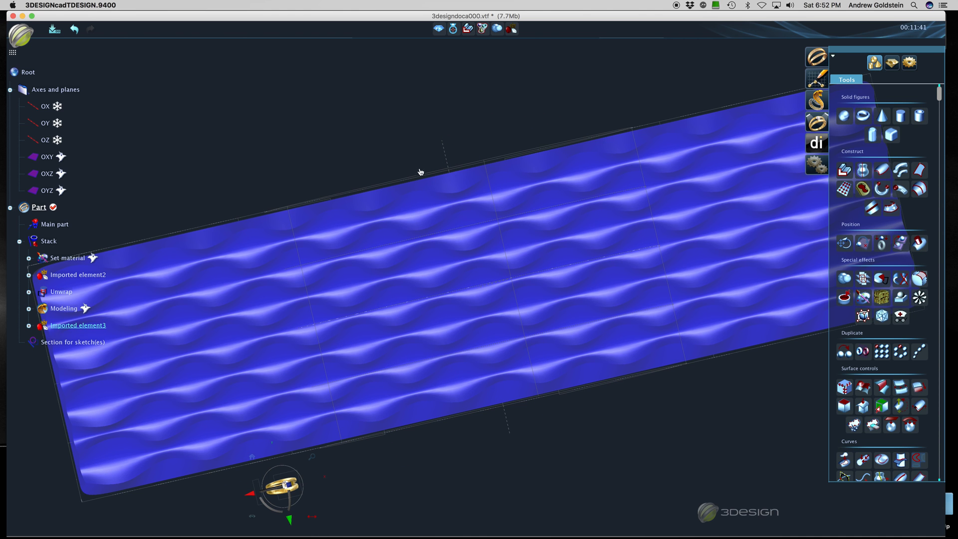
pyautogui.moveTo(297, 315); pyautogui.dragTo(240, 303, button='middle')
pyautogui.scroll(5, 241, 306)
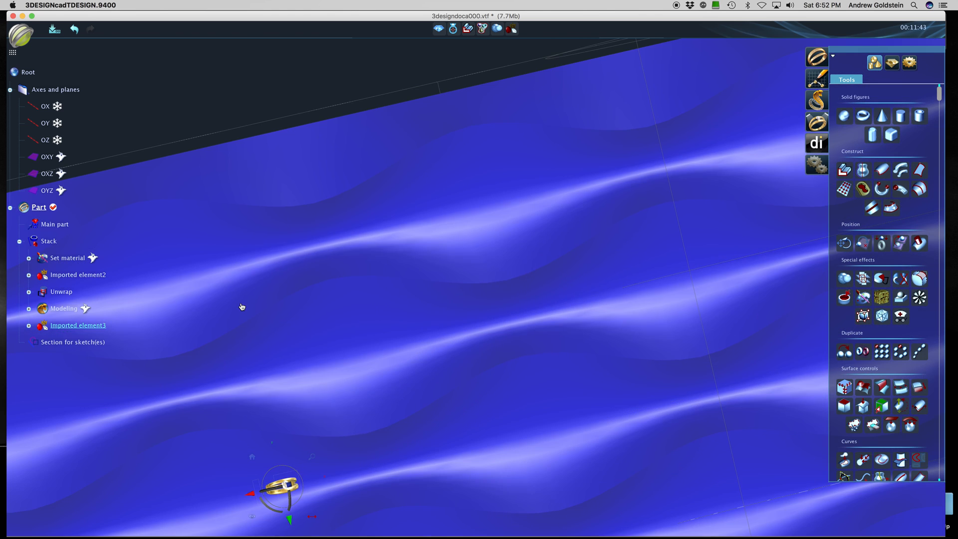
pyautogui.rightClick(103, 224)
pyautogui.moveTo(152, 201); pyautogui.dragTo(220, 309, button='middle')
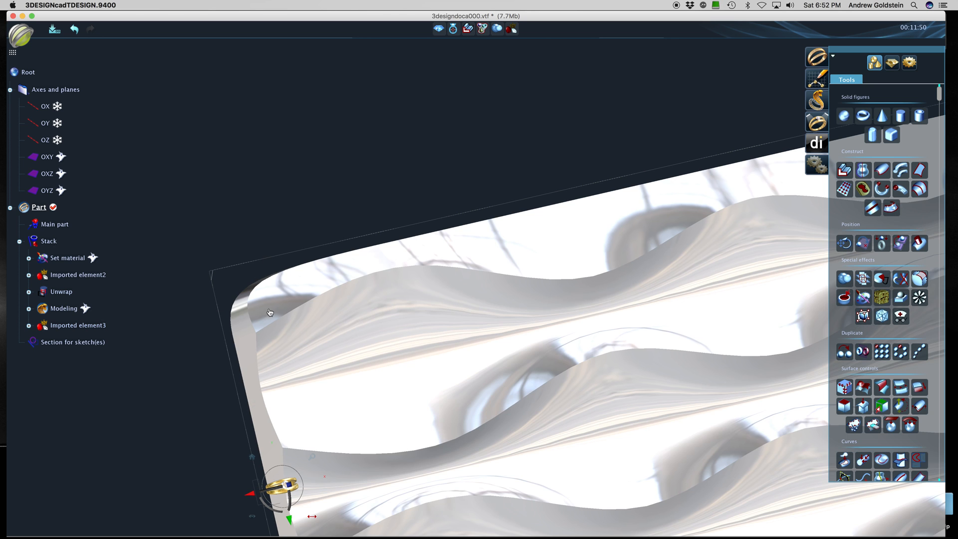
pyautogui.scroll(-10, 479, 348)
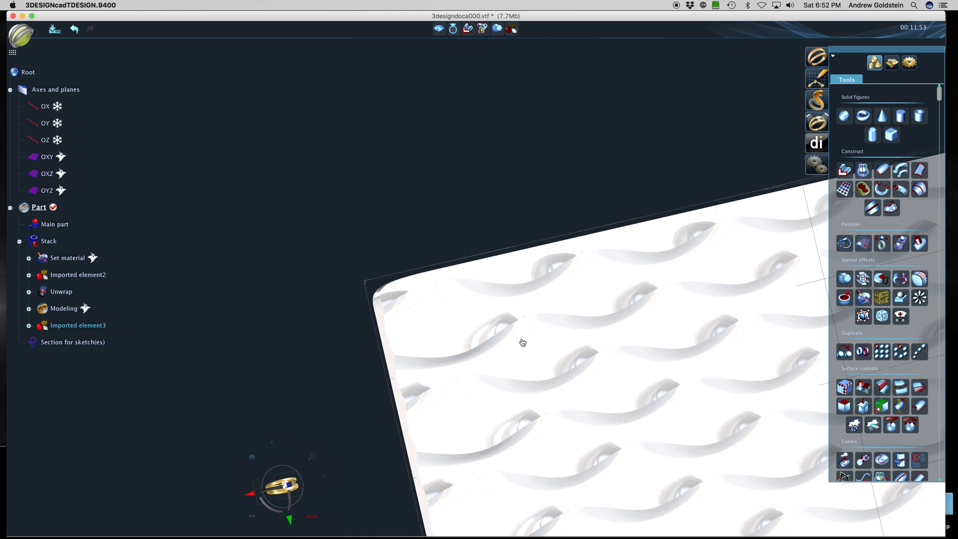
# - Apply a UV wrap to the imported wave plate, using the Unwrap element as the wrap reference
pyautogui.click(606, 266)
pyautogui.moveTo(533, 438); pyautogui.dragTo(581, 165, button='middle')
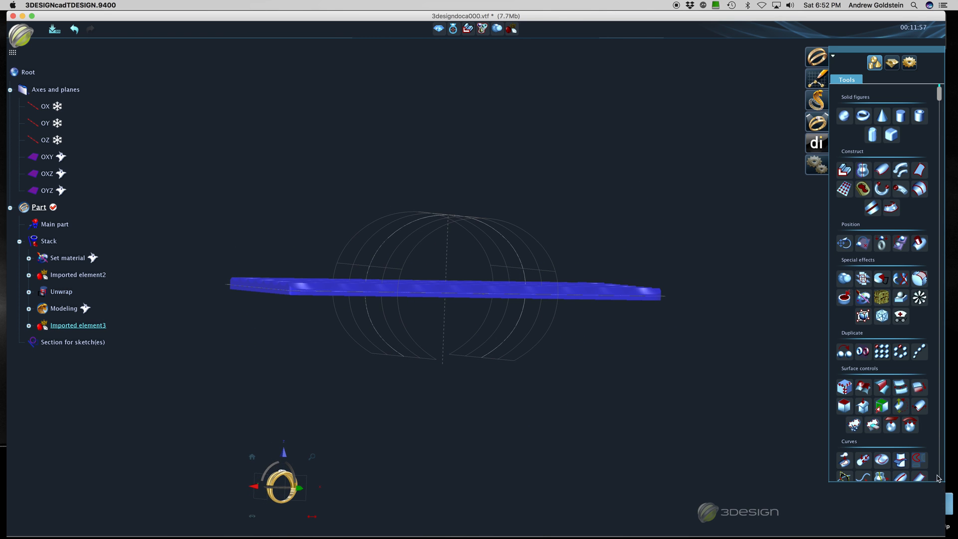
pyautogui.scroll(-5, 924, 449)
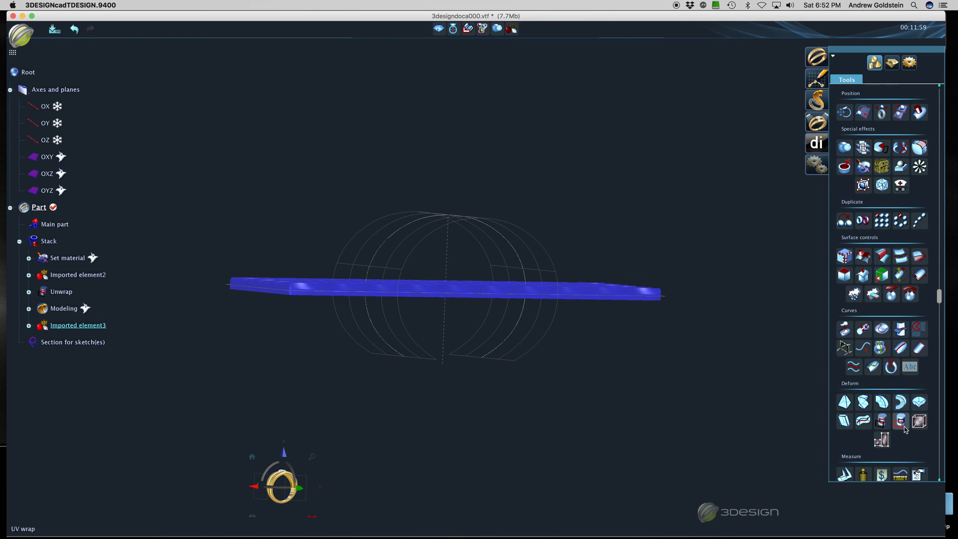
pyautogui.click(902, 422)
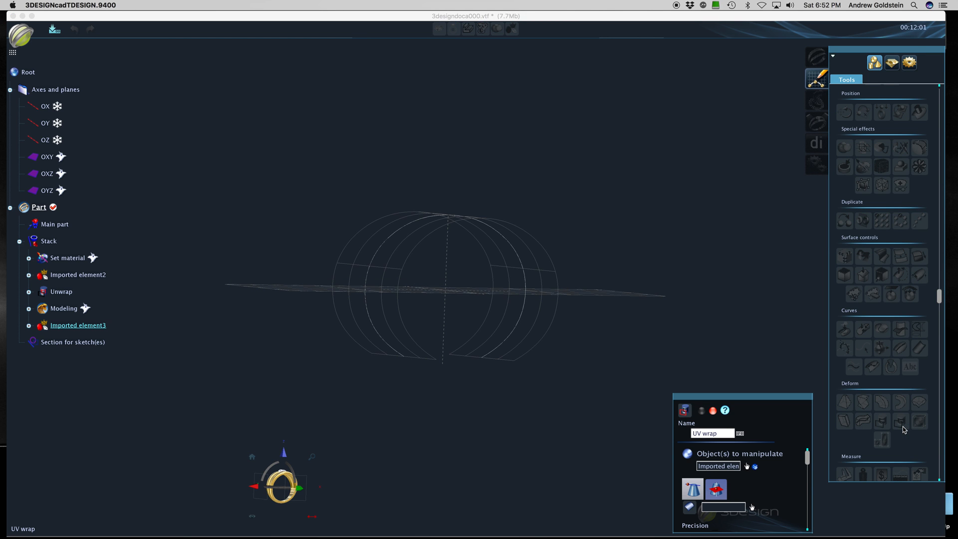
pyautogui.click(735, 509)
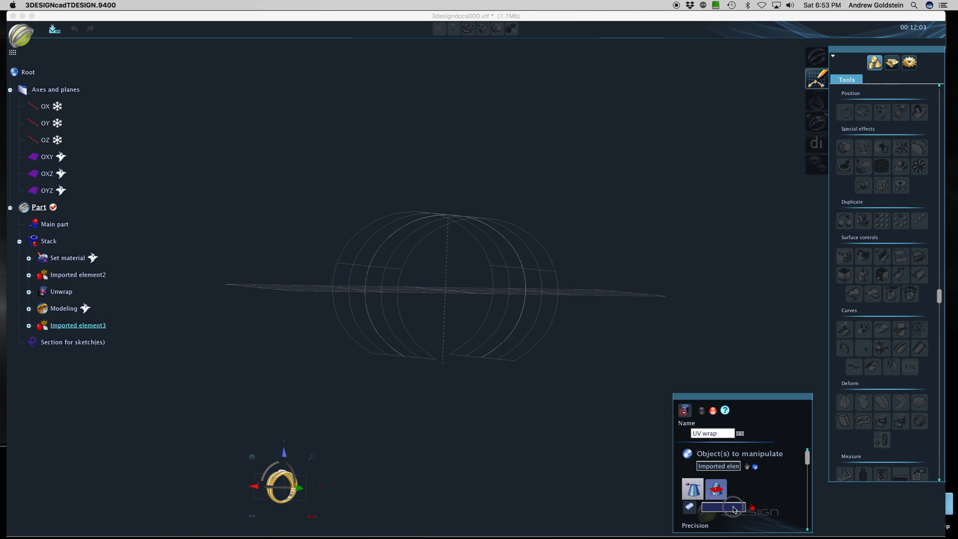
pyautogui.click(70, 294)
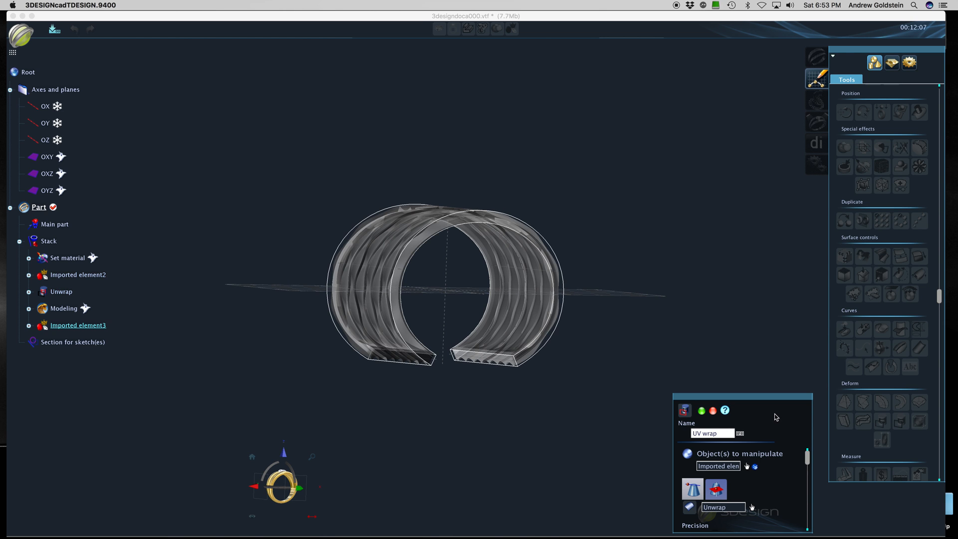
pyautogui.click(701, 410)
# - Inspect the wrapped cuff from several sides and start exporting it with STL as the file type
pyautogui.moveTo(691, 254)
pyautogui.mouseDown()
pyautogui.moveTo(595, 407)
pyautogui.moveTo(396, 278)
pyautogui.moveTo(71, 274)
pyautogui.moveTo(280, 323)
pyautogui.moveTo(709, 327)
pyautogui.moveTo(445, 375)
pyautogui.moveTo(279, 340)
pyautogui.moveTo(447, 385)
pyautogui.moveTo(650, 284)
pyautogui.moveTo(625, 316)
pyautogui.mouseUp()
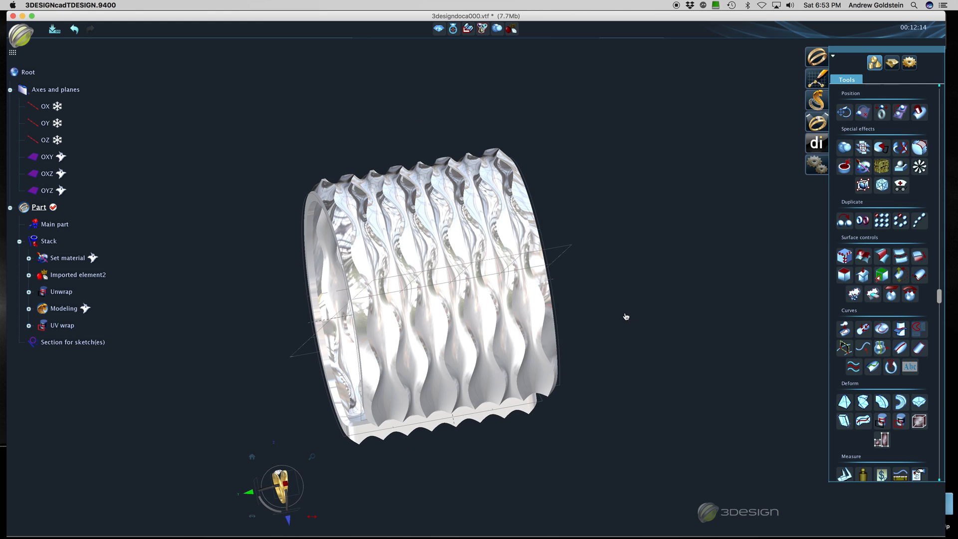
pyautogui.moveTo(669, 283); pyautogui.dragTo(325, 278)
pyautogui.moveTo(627, 118)
pyautogui.mouseDown()
pyautogui.moveTo(507, 301)
pyautogui.moveTo(642, 244)
pyautogui.moveTo(671, 374)
pyautogui.mouseUp()
pyautogui.moveTo(379, 356); pyautogui.dragTo(813, 272, button='right')
pyautogui.rightClick(503, 184)
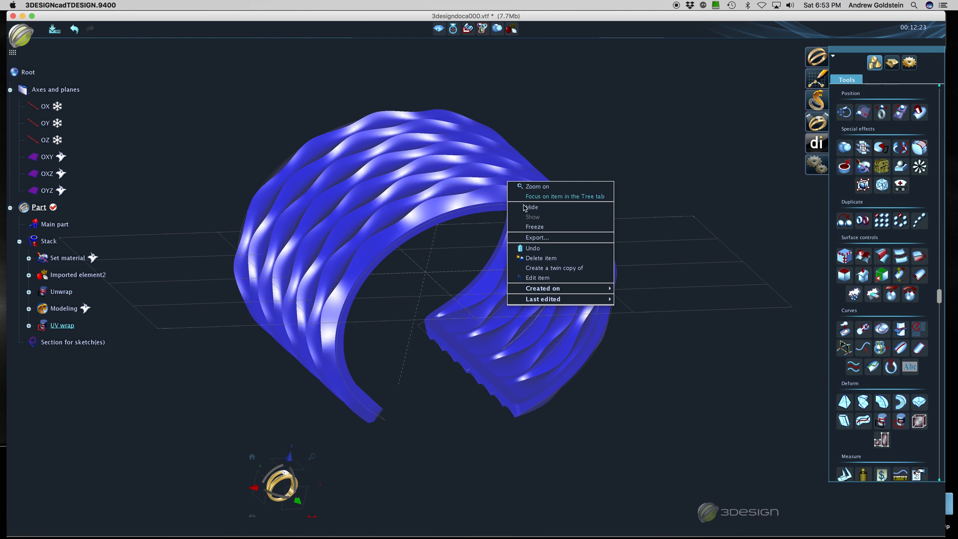
pyautogui.click(538, 238)
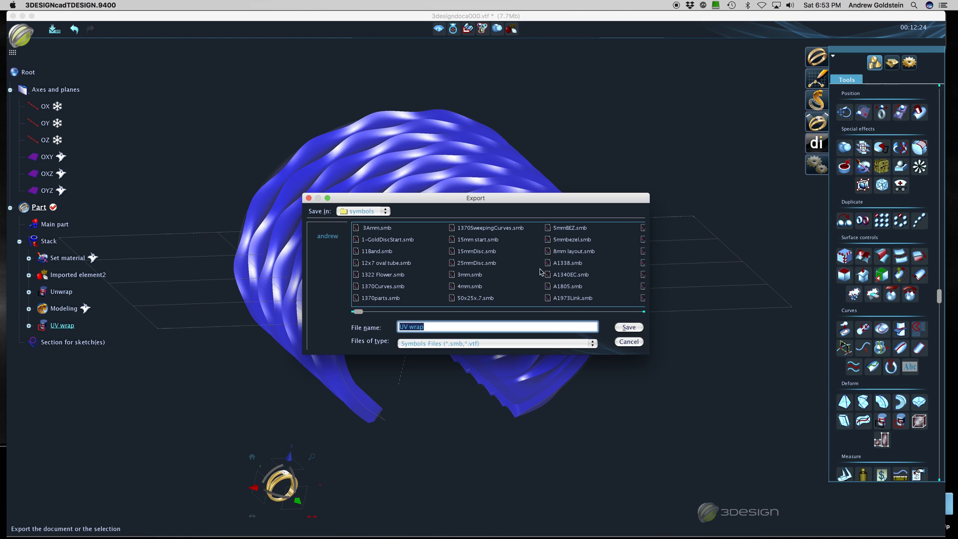
pyautogui.click(542, 343)
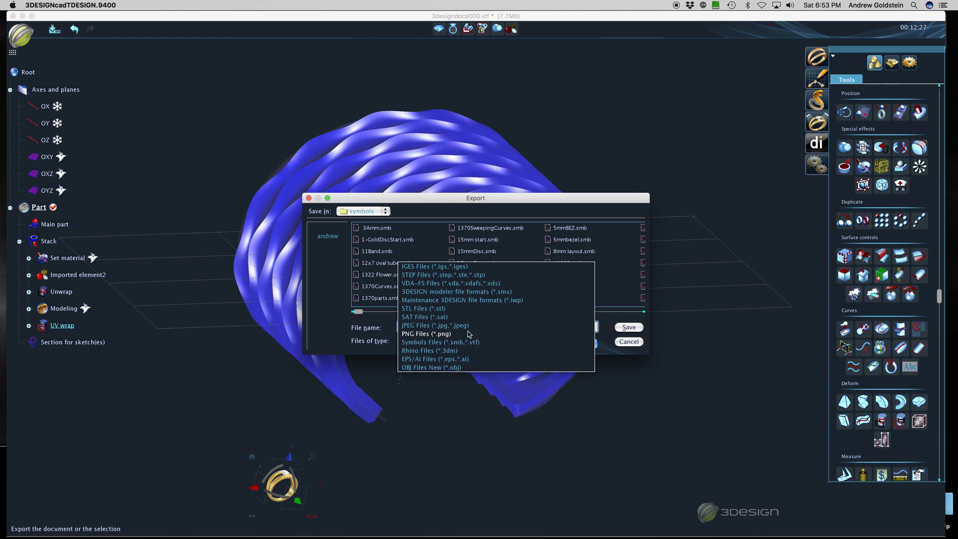
pyautogui.click(436, 309)
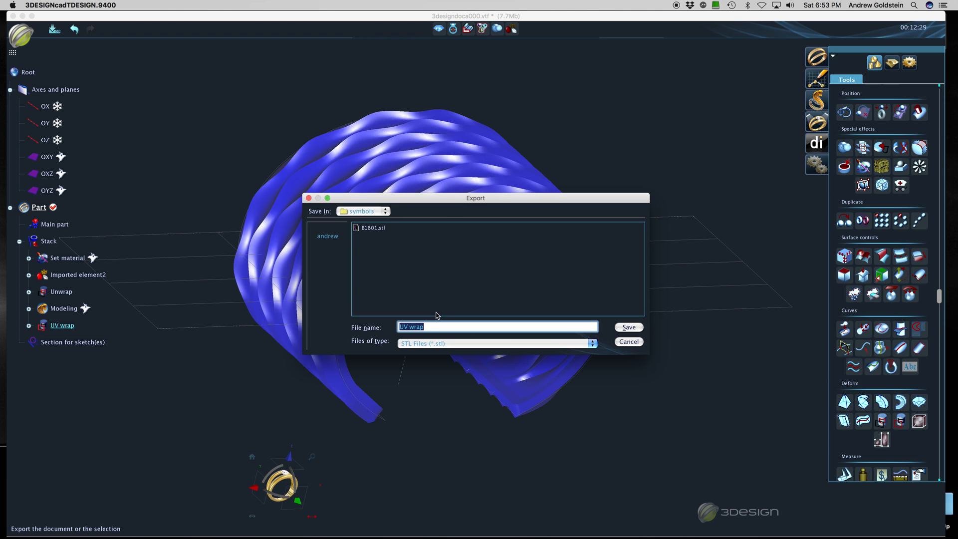
# - Save the STL export in the Desktop folder under the file name "Desert Wave Cuff"
pyautogui.click(372, 212)
pyautogui.click(368, 193)
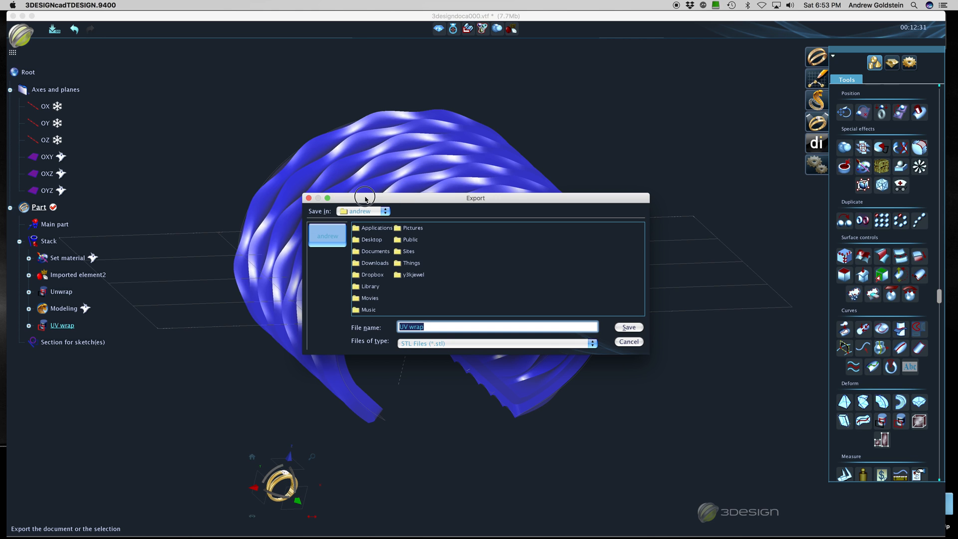
pyautogui.doubleClick(368, 240)
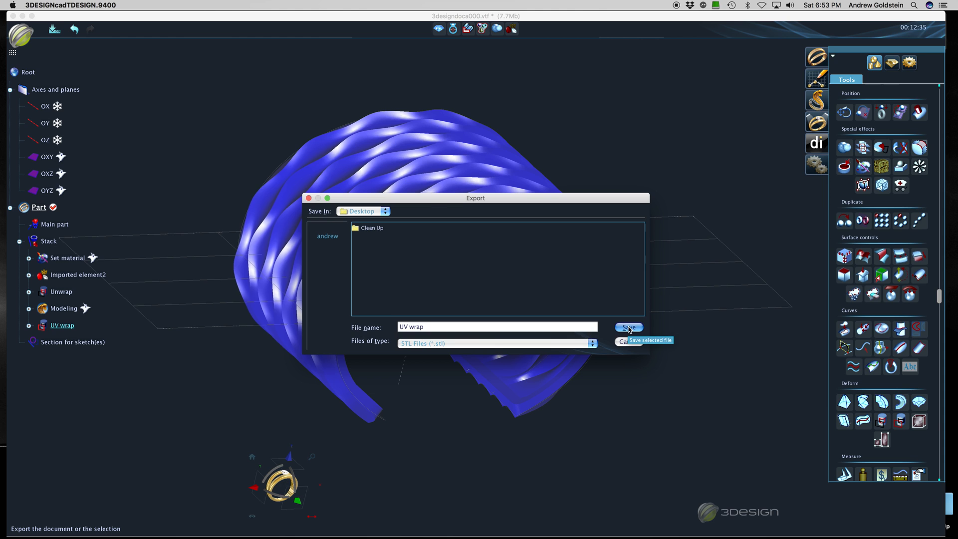
pyautogui.tripleClick(425, 325)
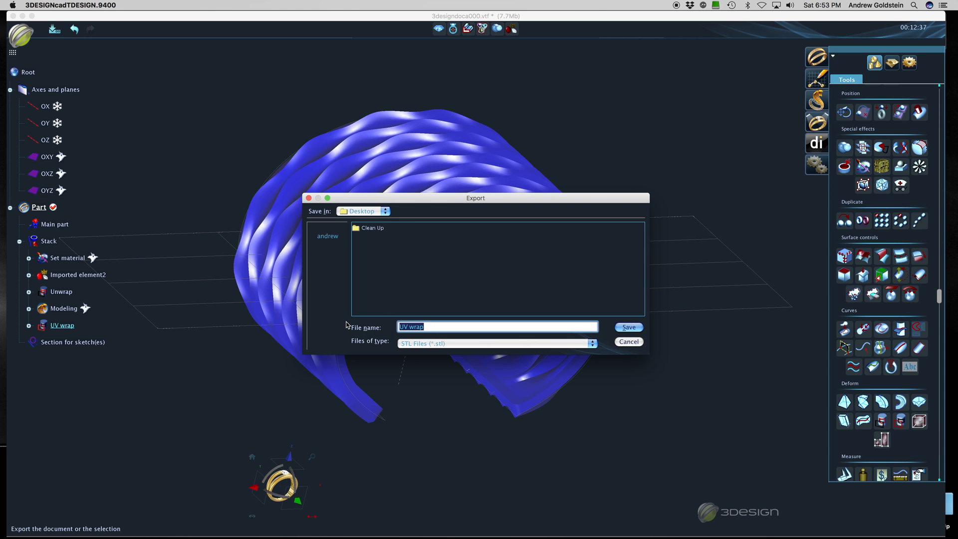
pyautogui.write('Desert Wave Cuff')
pyautogui.click(630, 327)
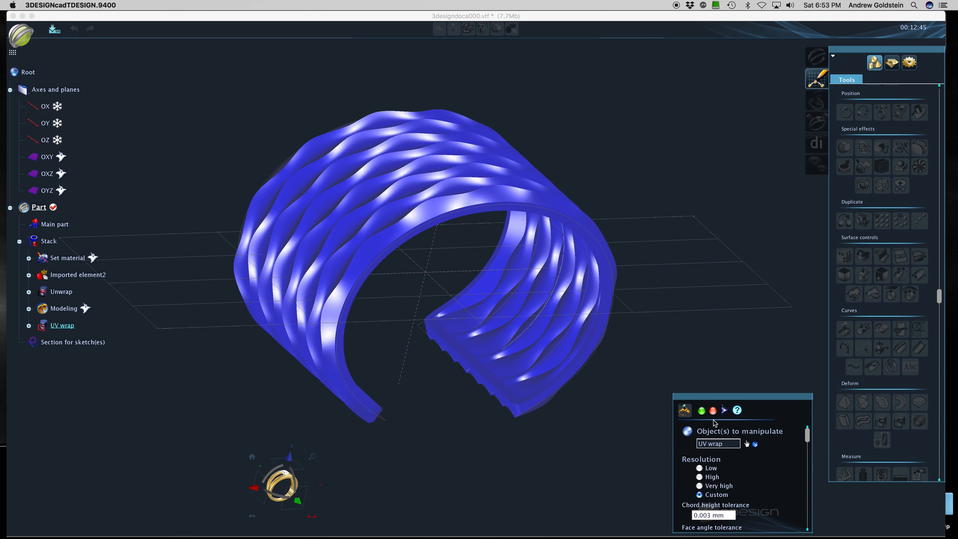